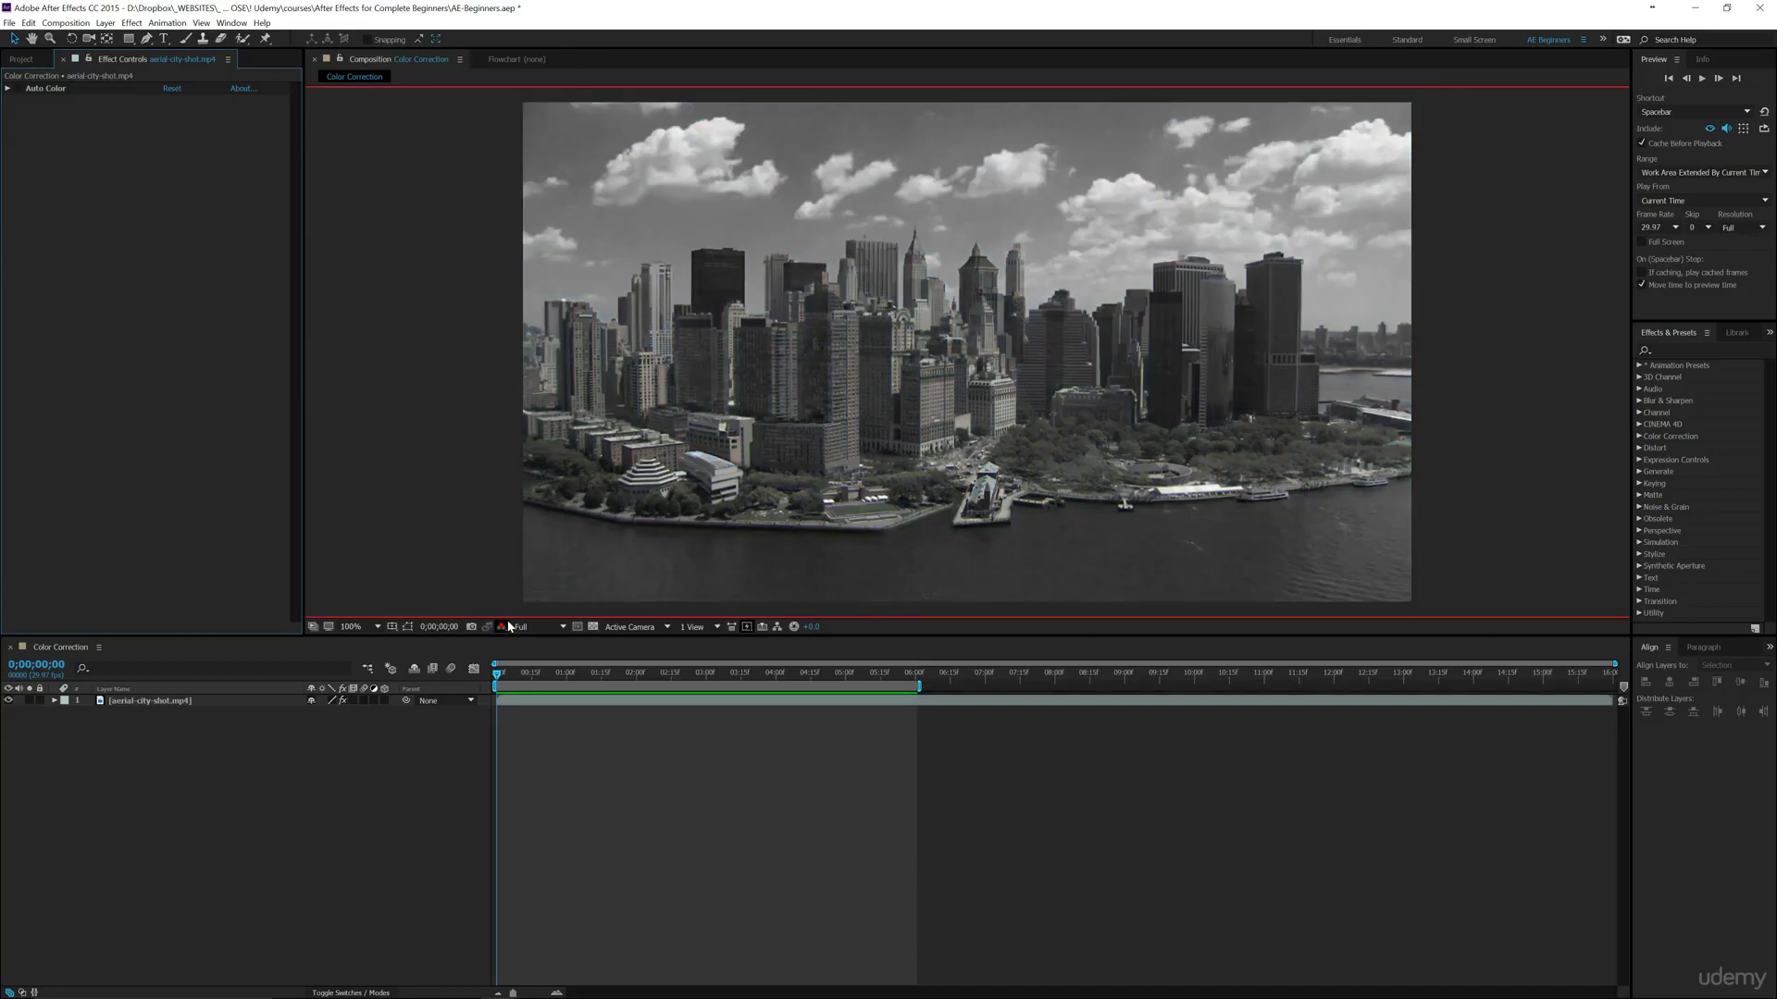
Set the Composition viewer's channel back to RGB so the aerial city clip shows in full colour.
click(502, 627)
click(511, 643)
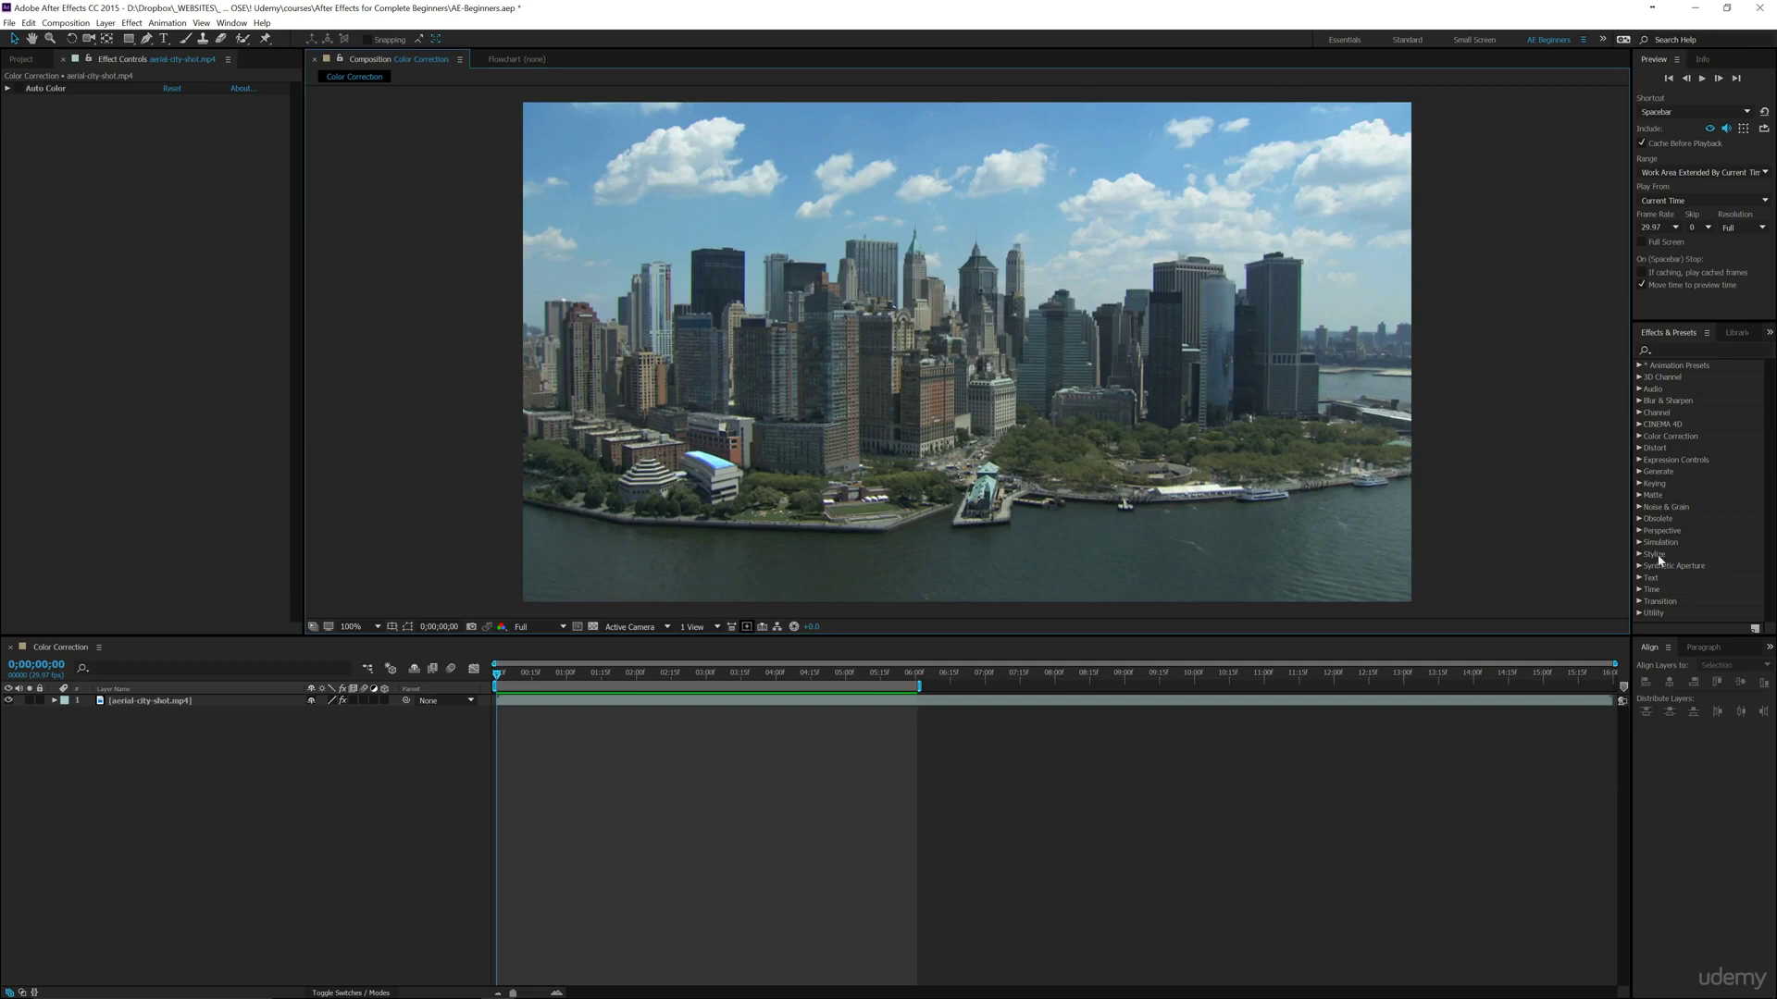
Search the effects for 'lumet' and apply Lumetri Color to the aerial city clip.
click(1670, 349)
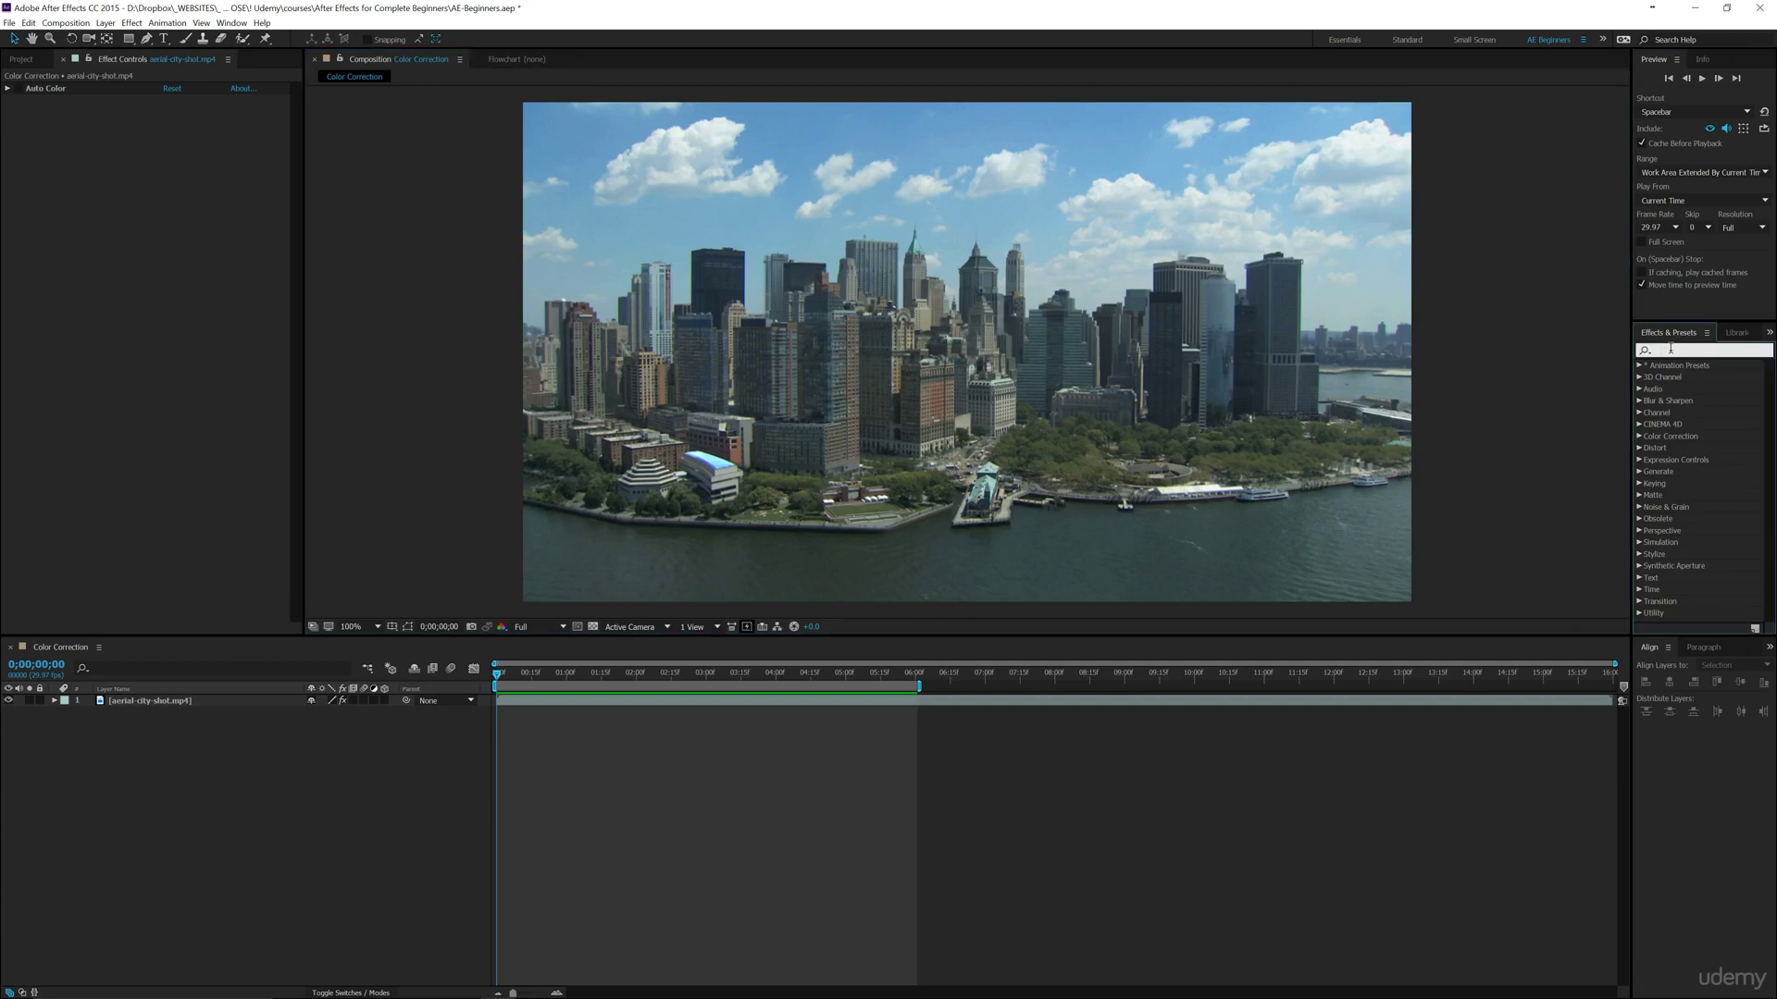
text(lum)
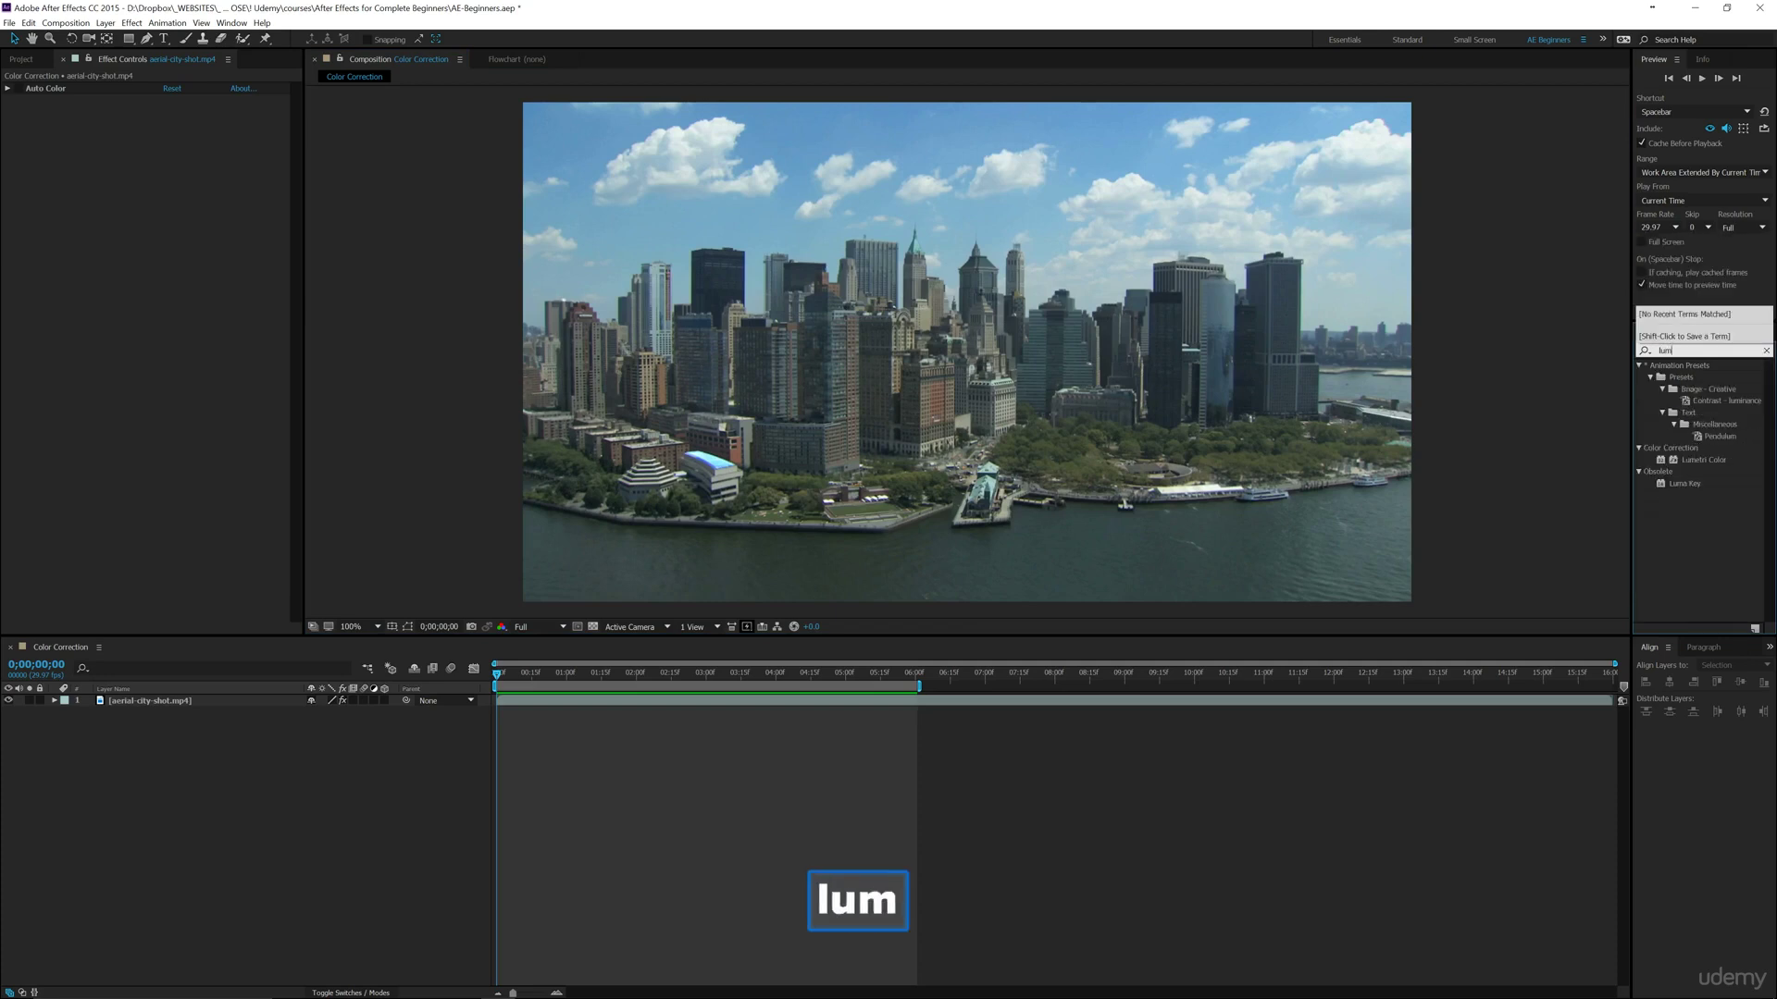
text(e)
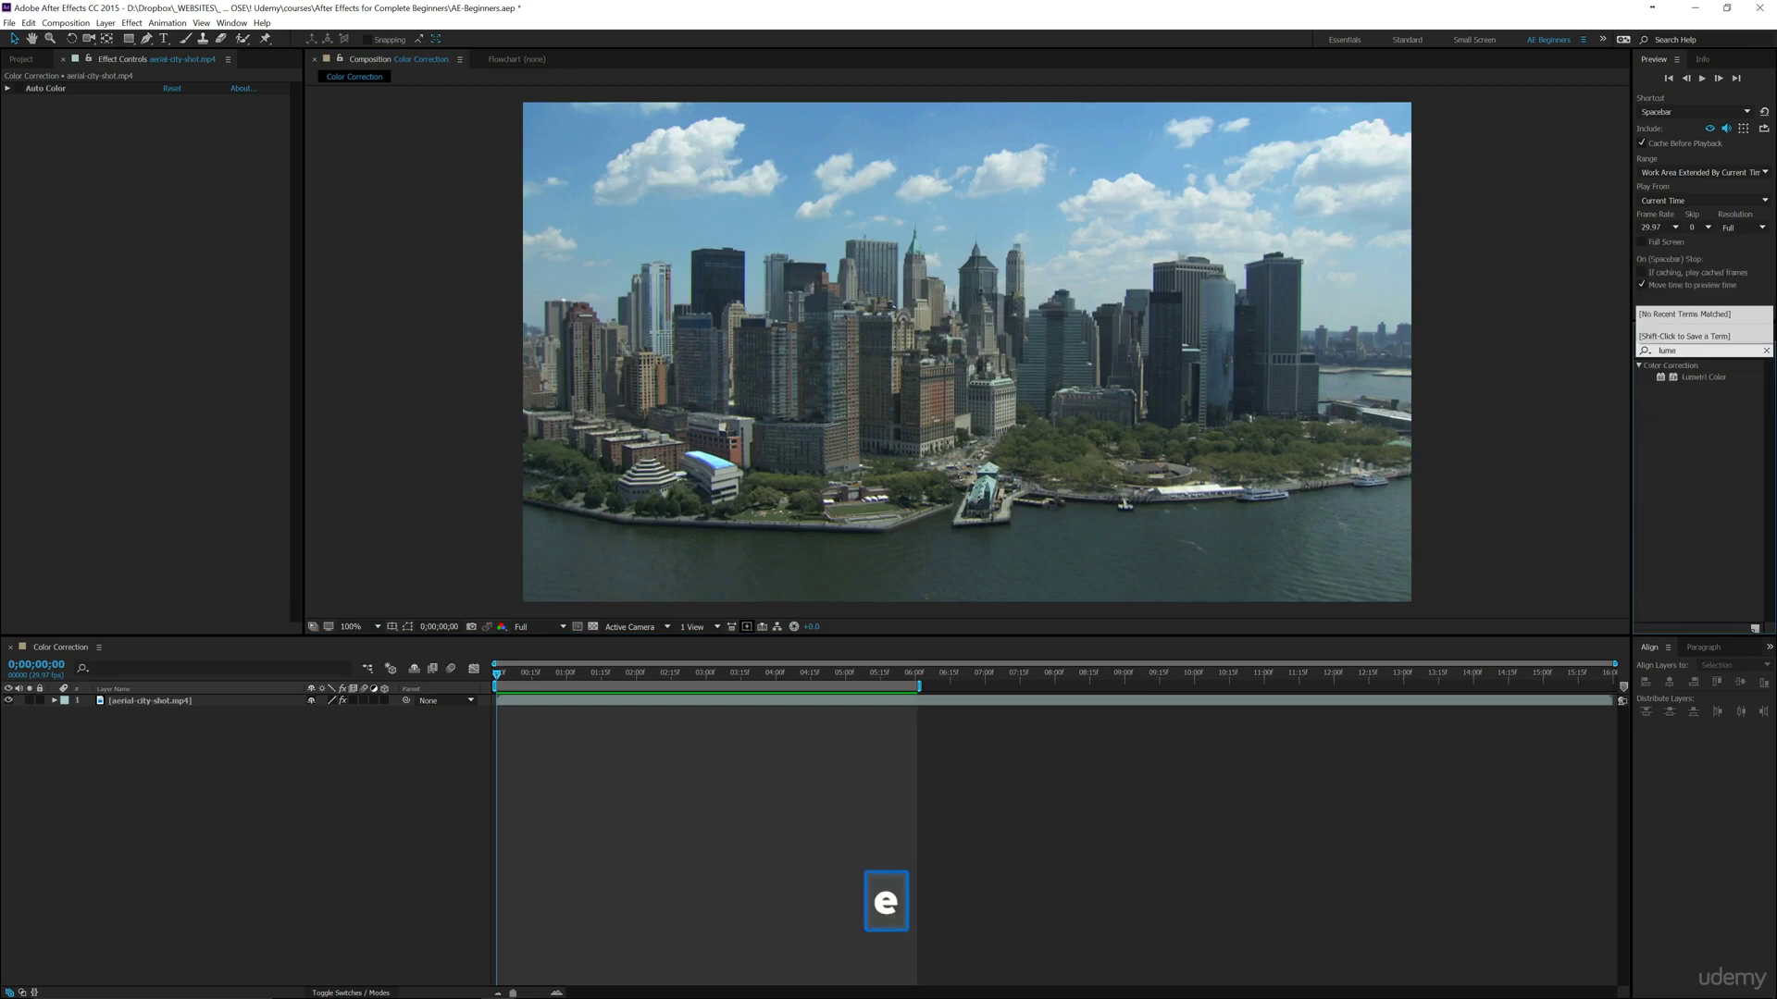
text(t)
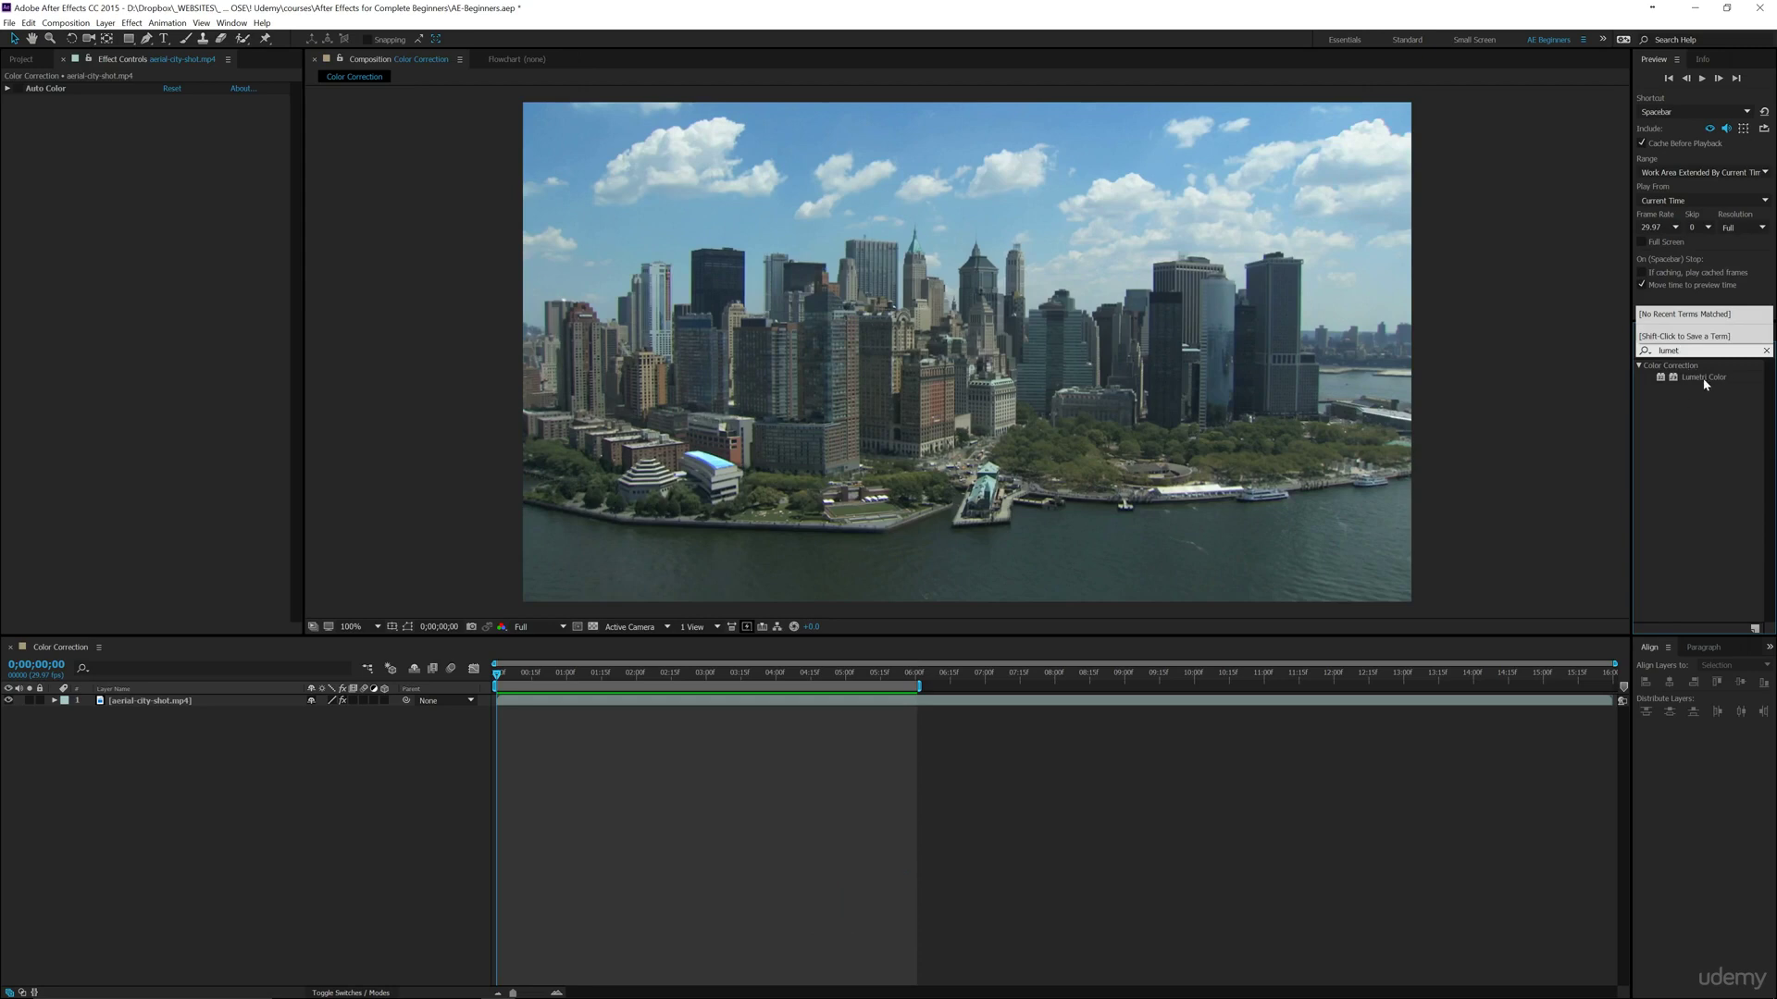
drag(1693, 379, 773, 418)
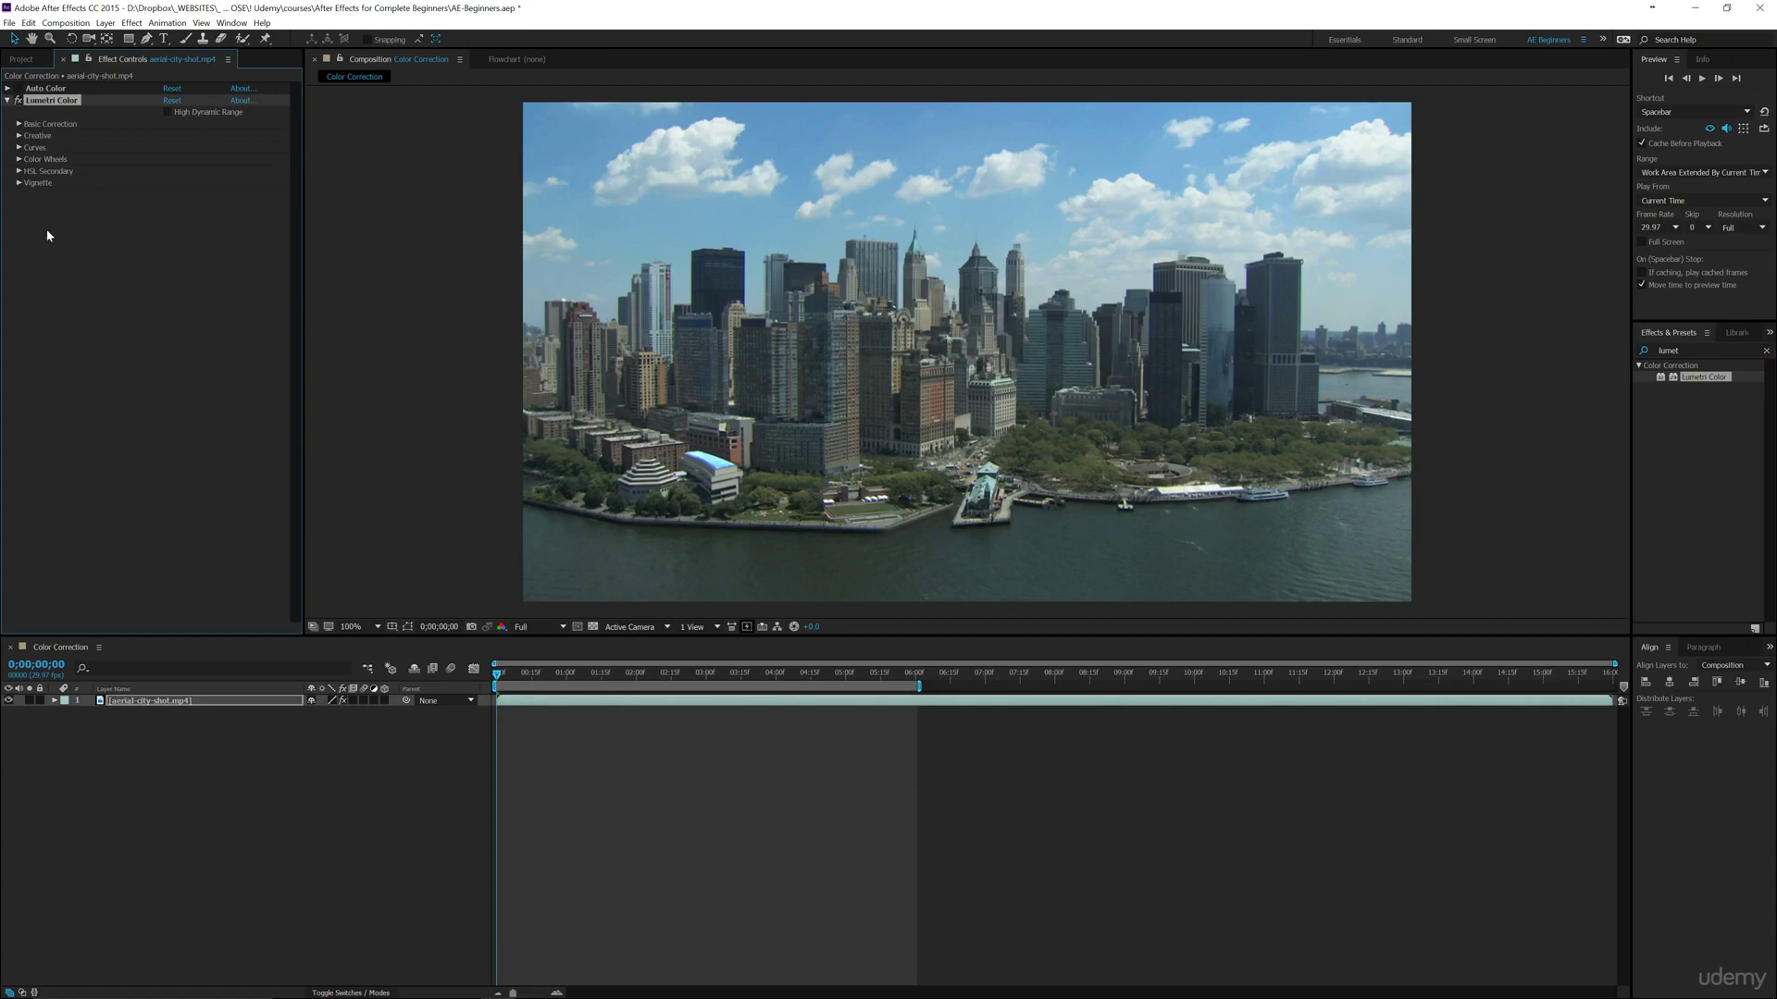
Expand Lumetri Color's Creative section in Effect Controls, leaving Basic Correction collapsed.
click(18, 124)
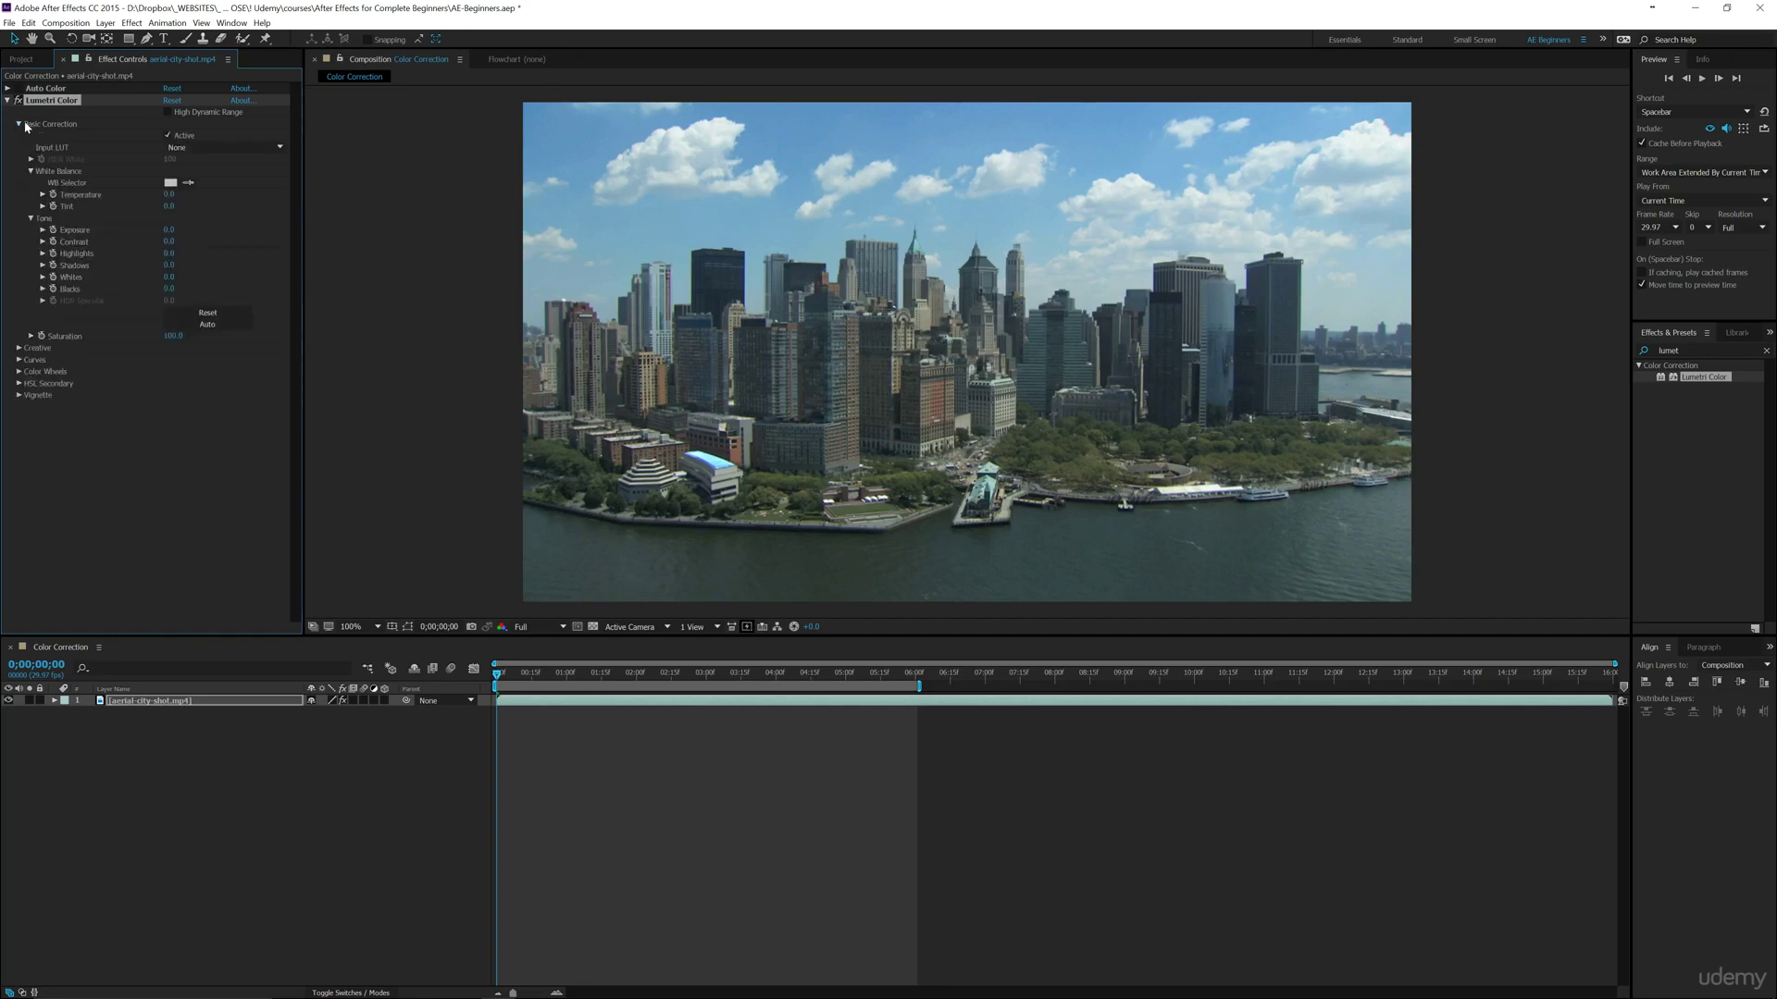
click(17, 124)
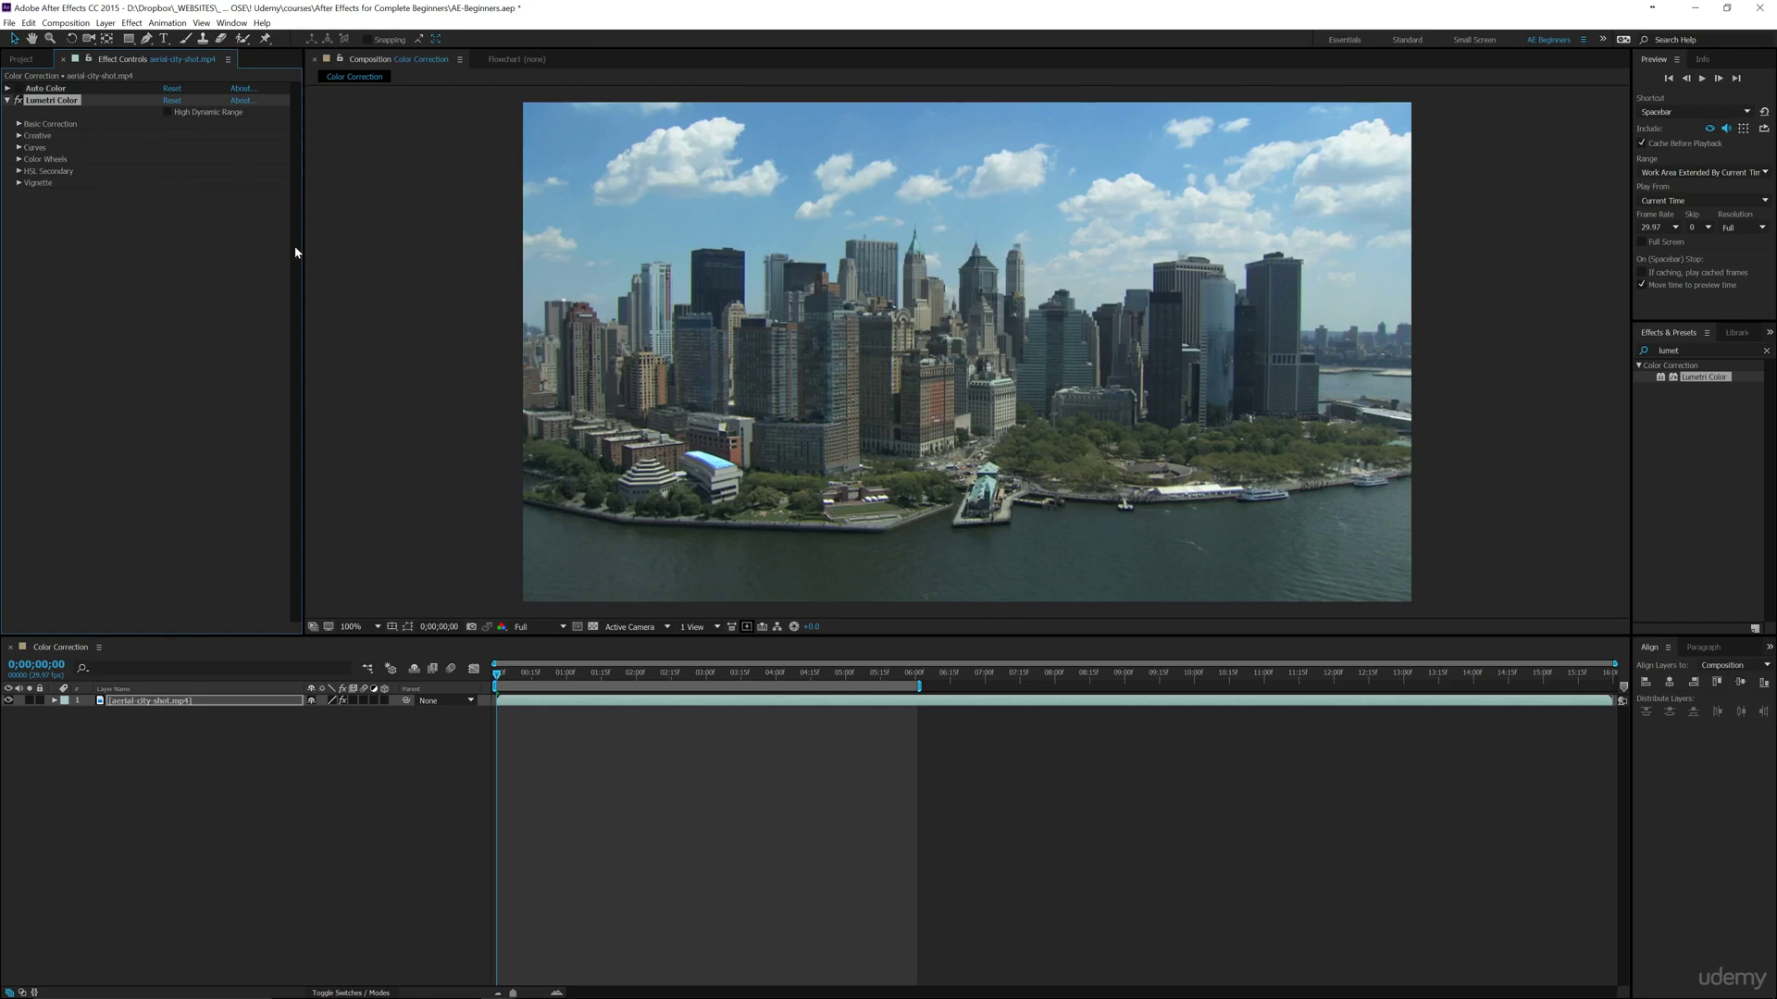
click(19, 136)
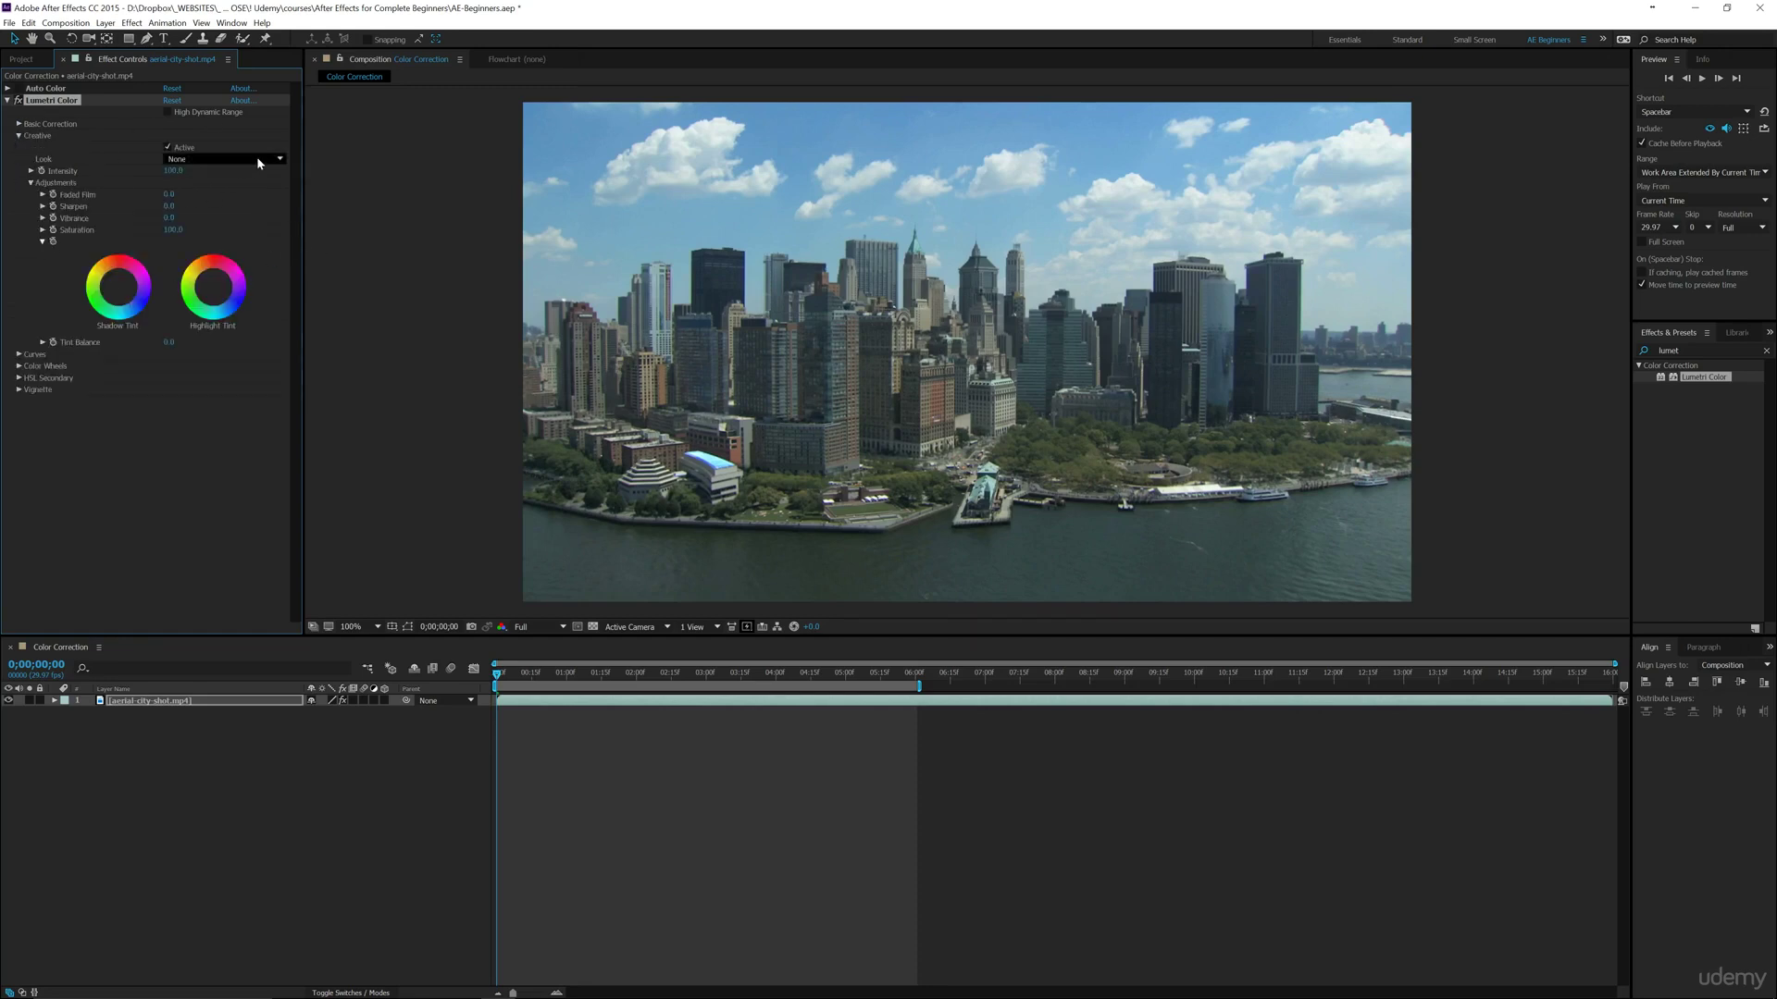
click(257, 159)
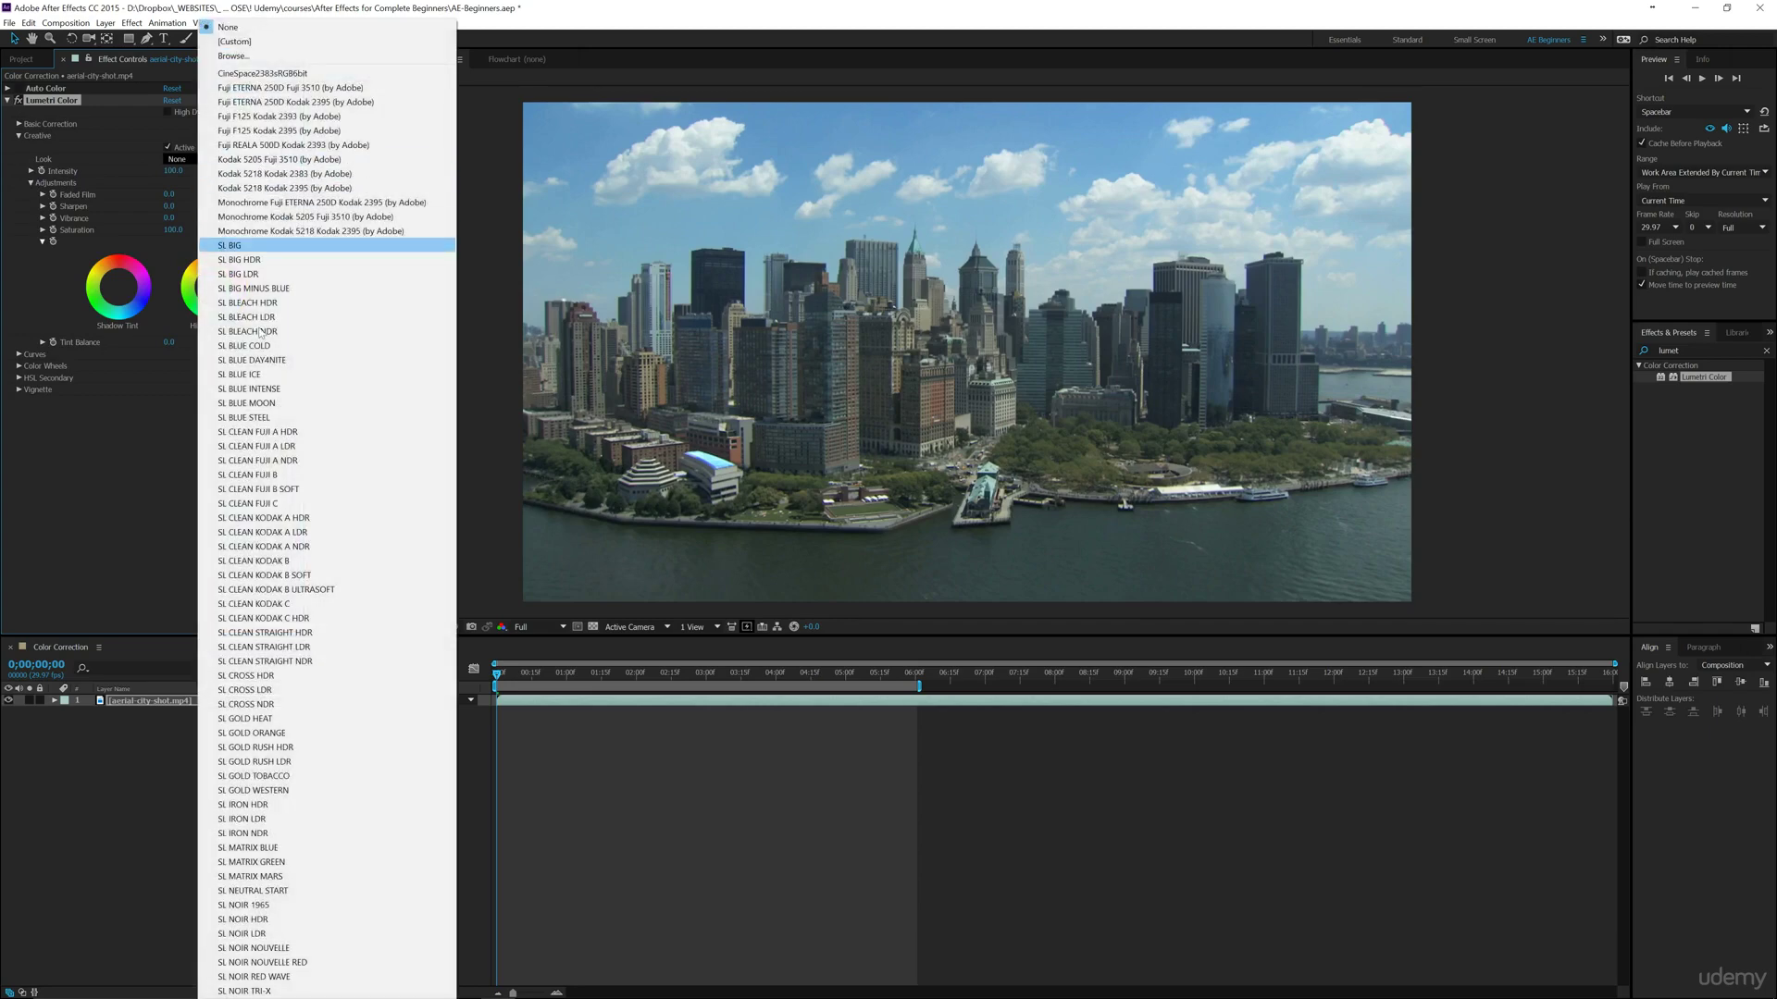
key(Escape)
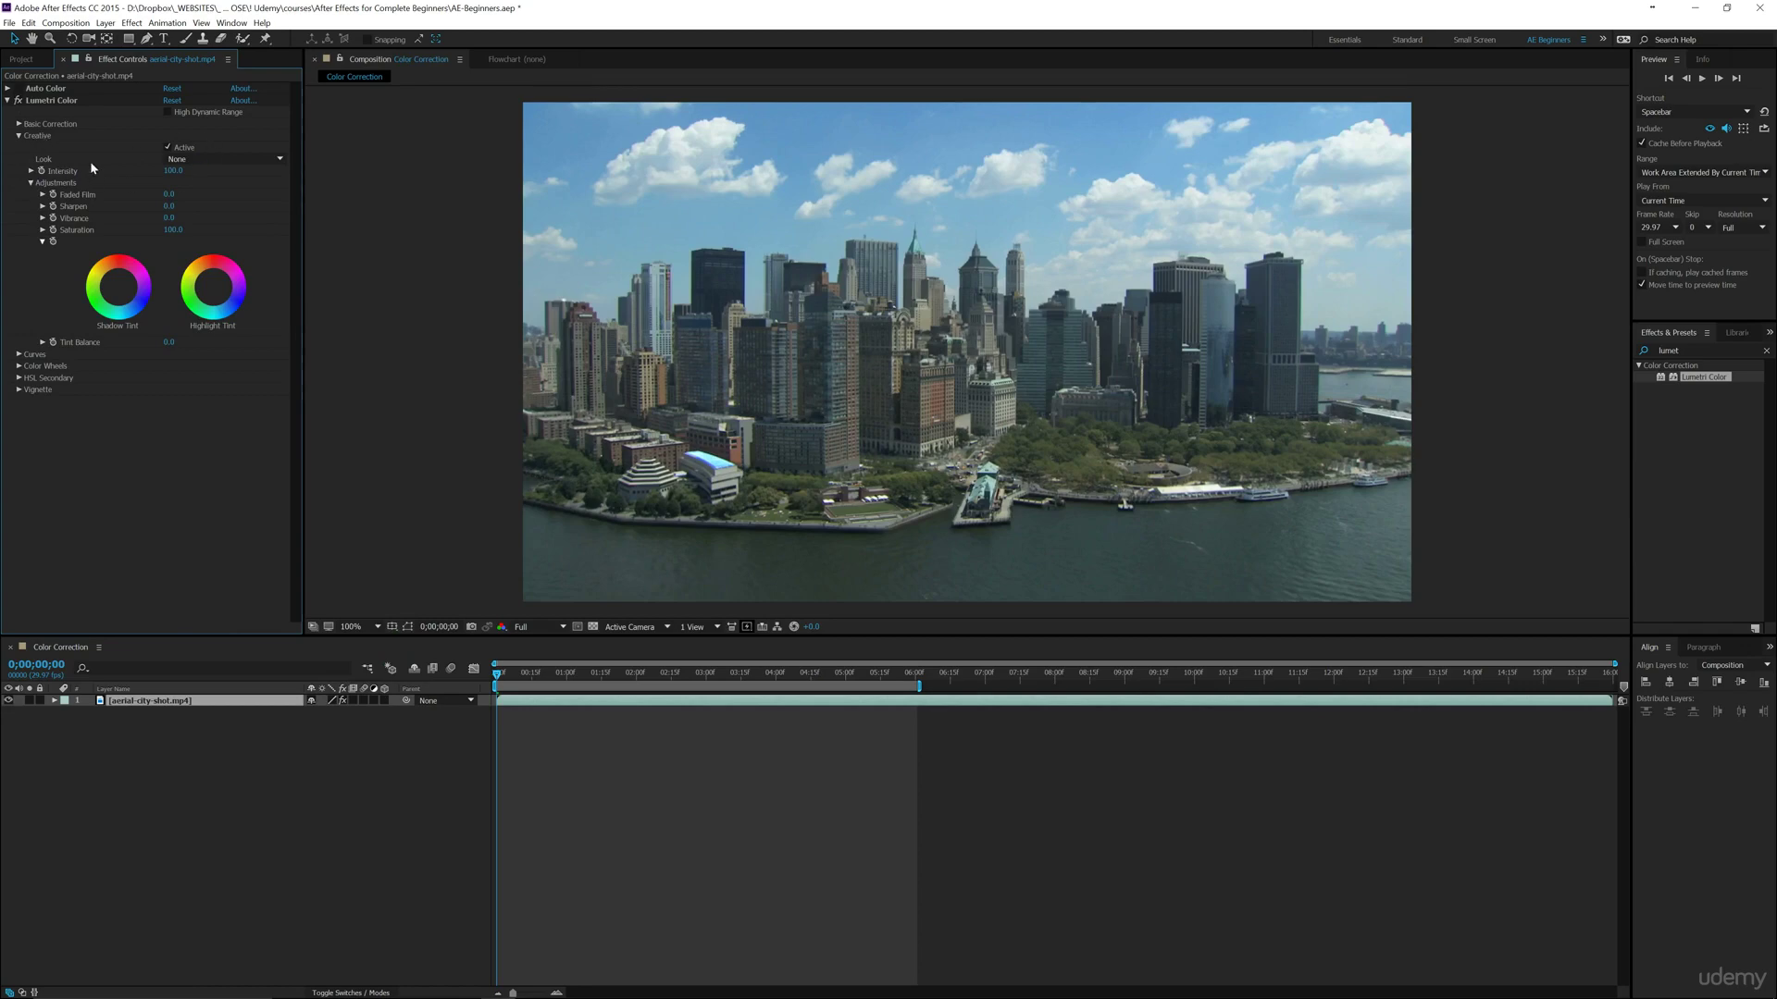
Set the Creative Look to SL GOLD HEAT after trying Monochrome Kodak 5218, and show the Project panel.
click(219, 162)
key(Down)
key(Down)
key(Down)
key(Down)
key(Down)
key(Down)
key(Down)
key(Down)
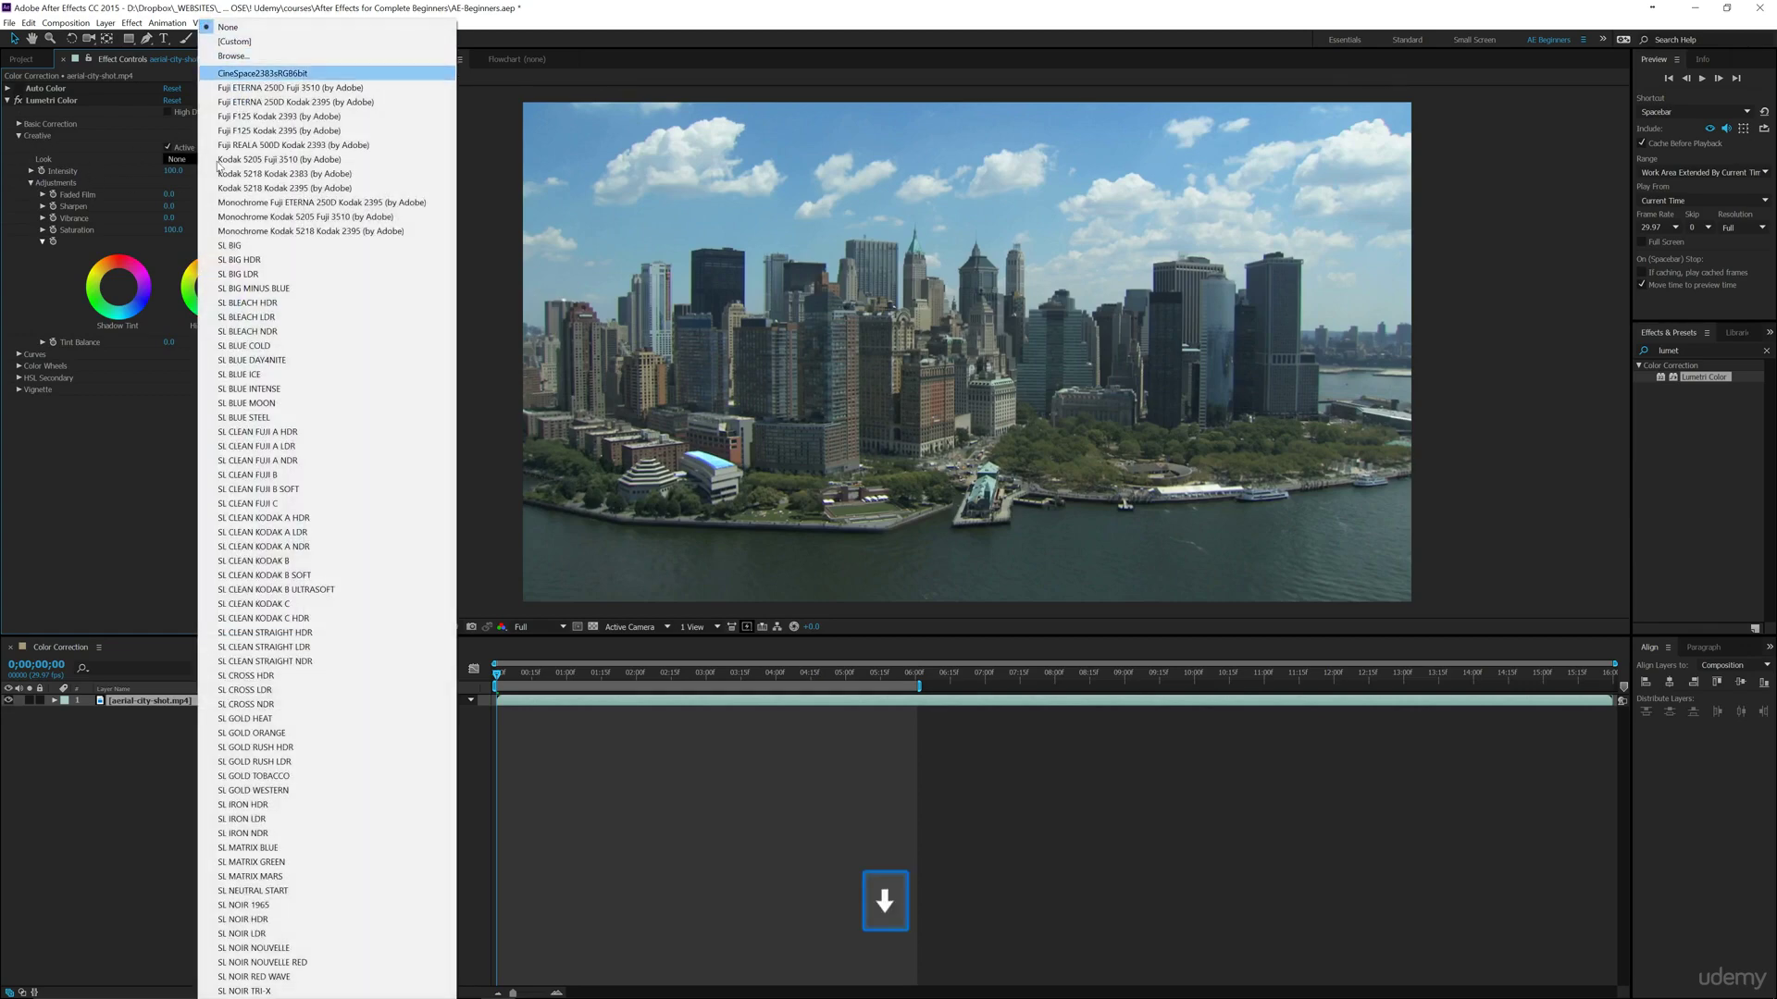
click(176, 163)
click(175, 163)
click(264, 230)
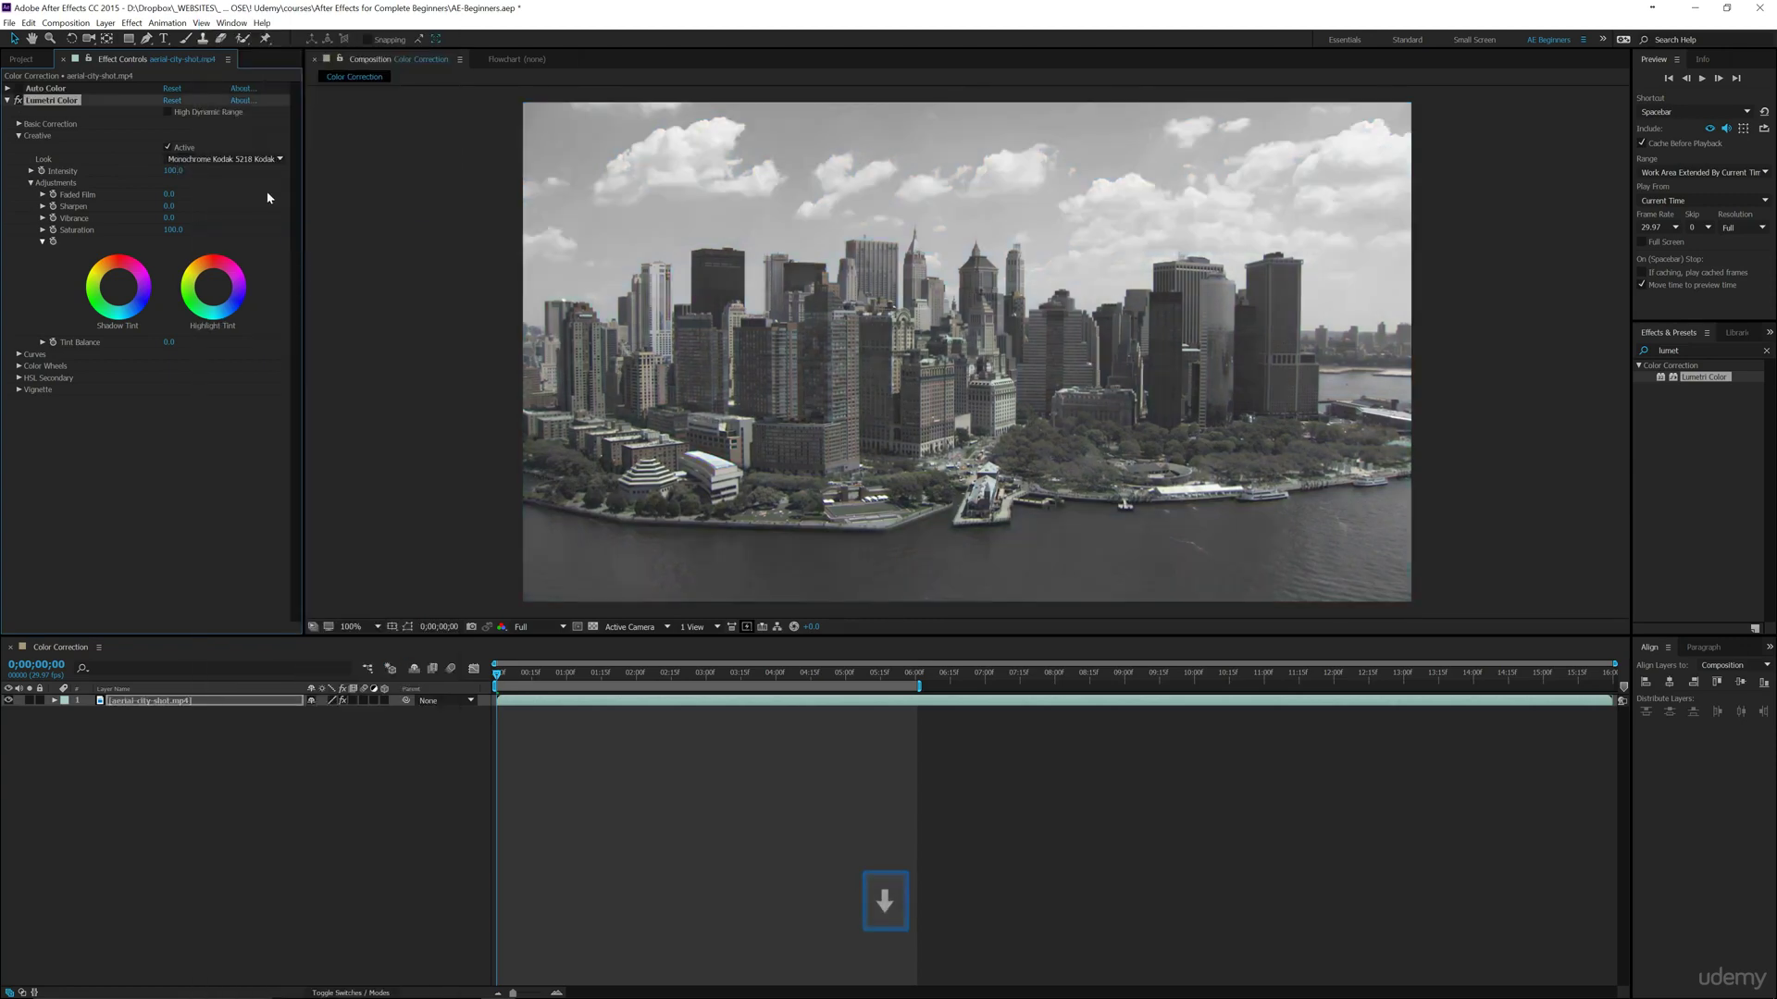
click(268, 159)
click(278, 719)
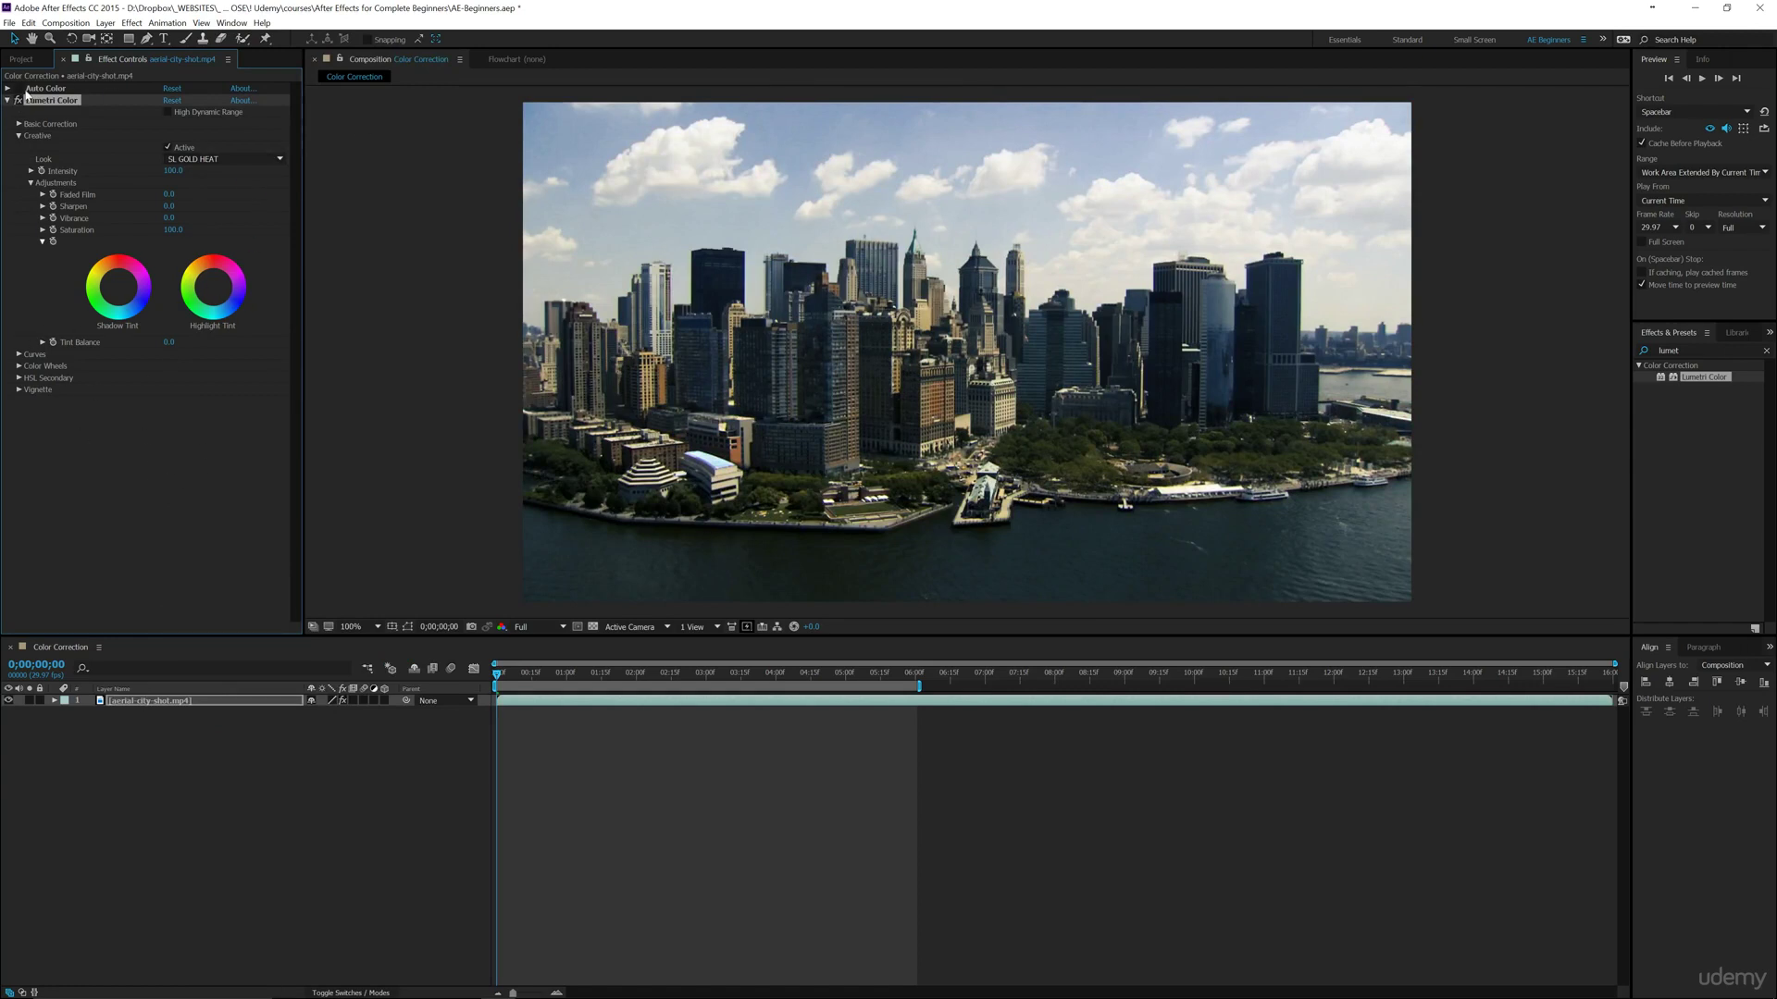
click(21, 59)
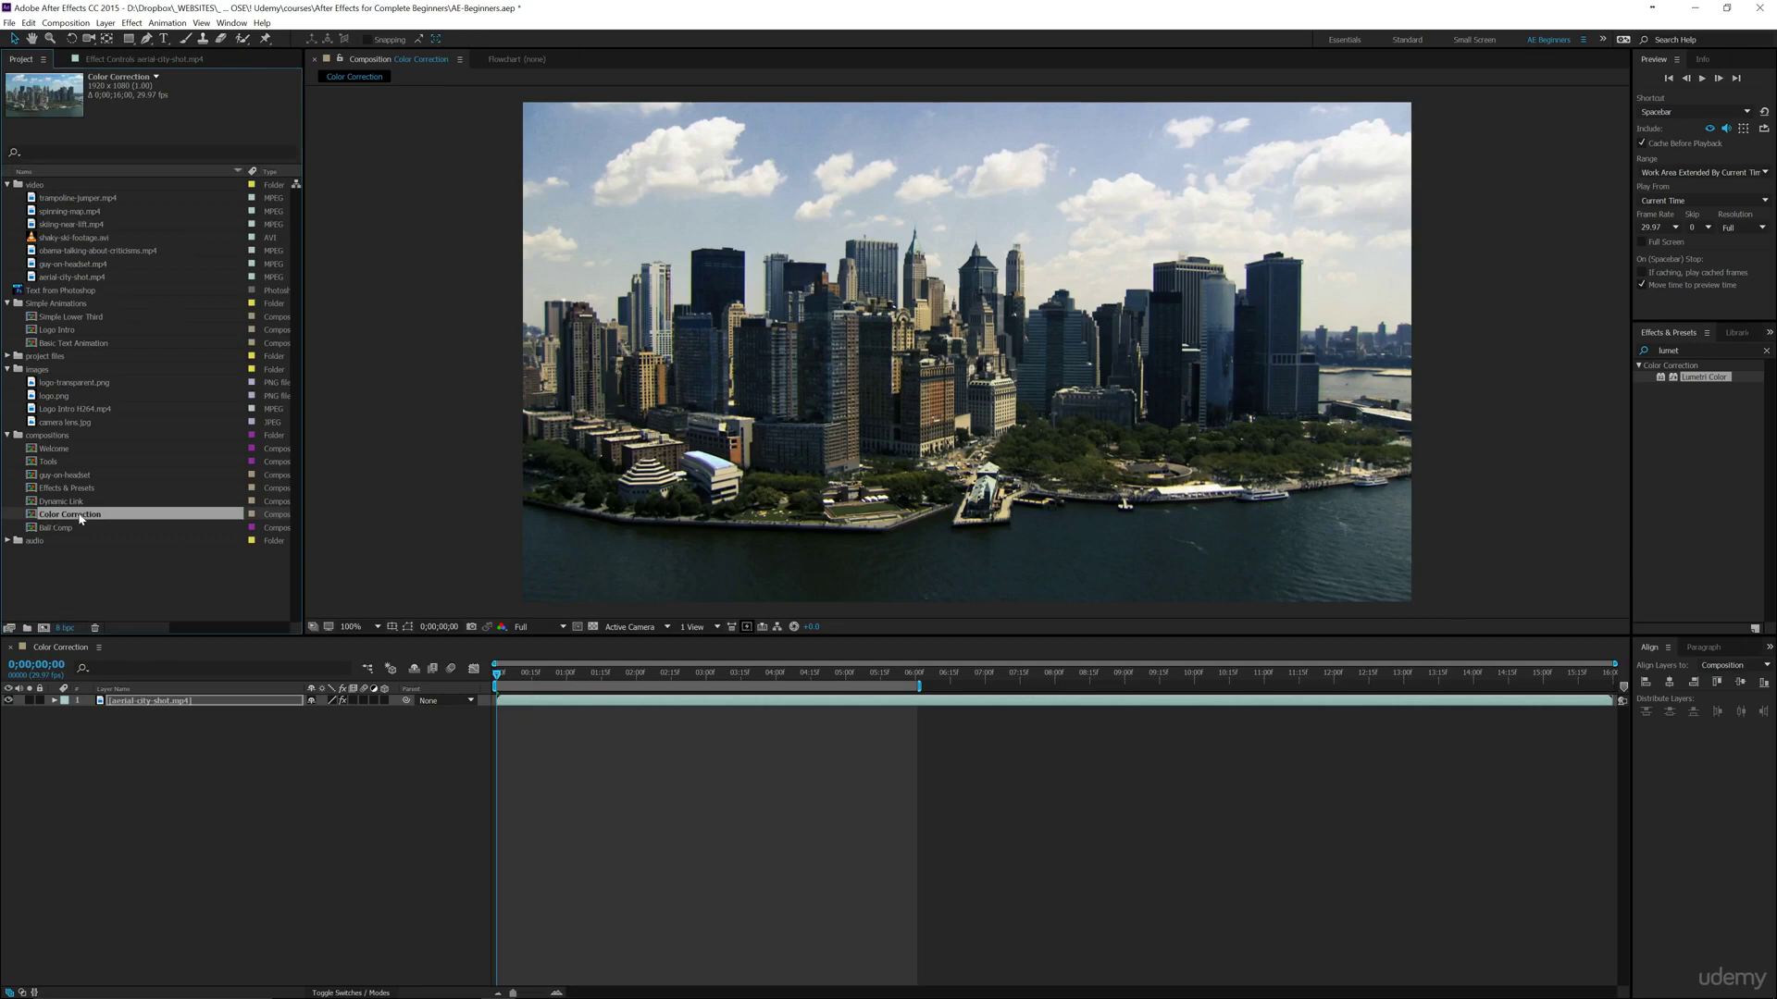
Bring the Color Correction comp into Premiere Pro's project and make a new sequence from it.
drag(82, 514, 389, 487)
key(alt+Tab)
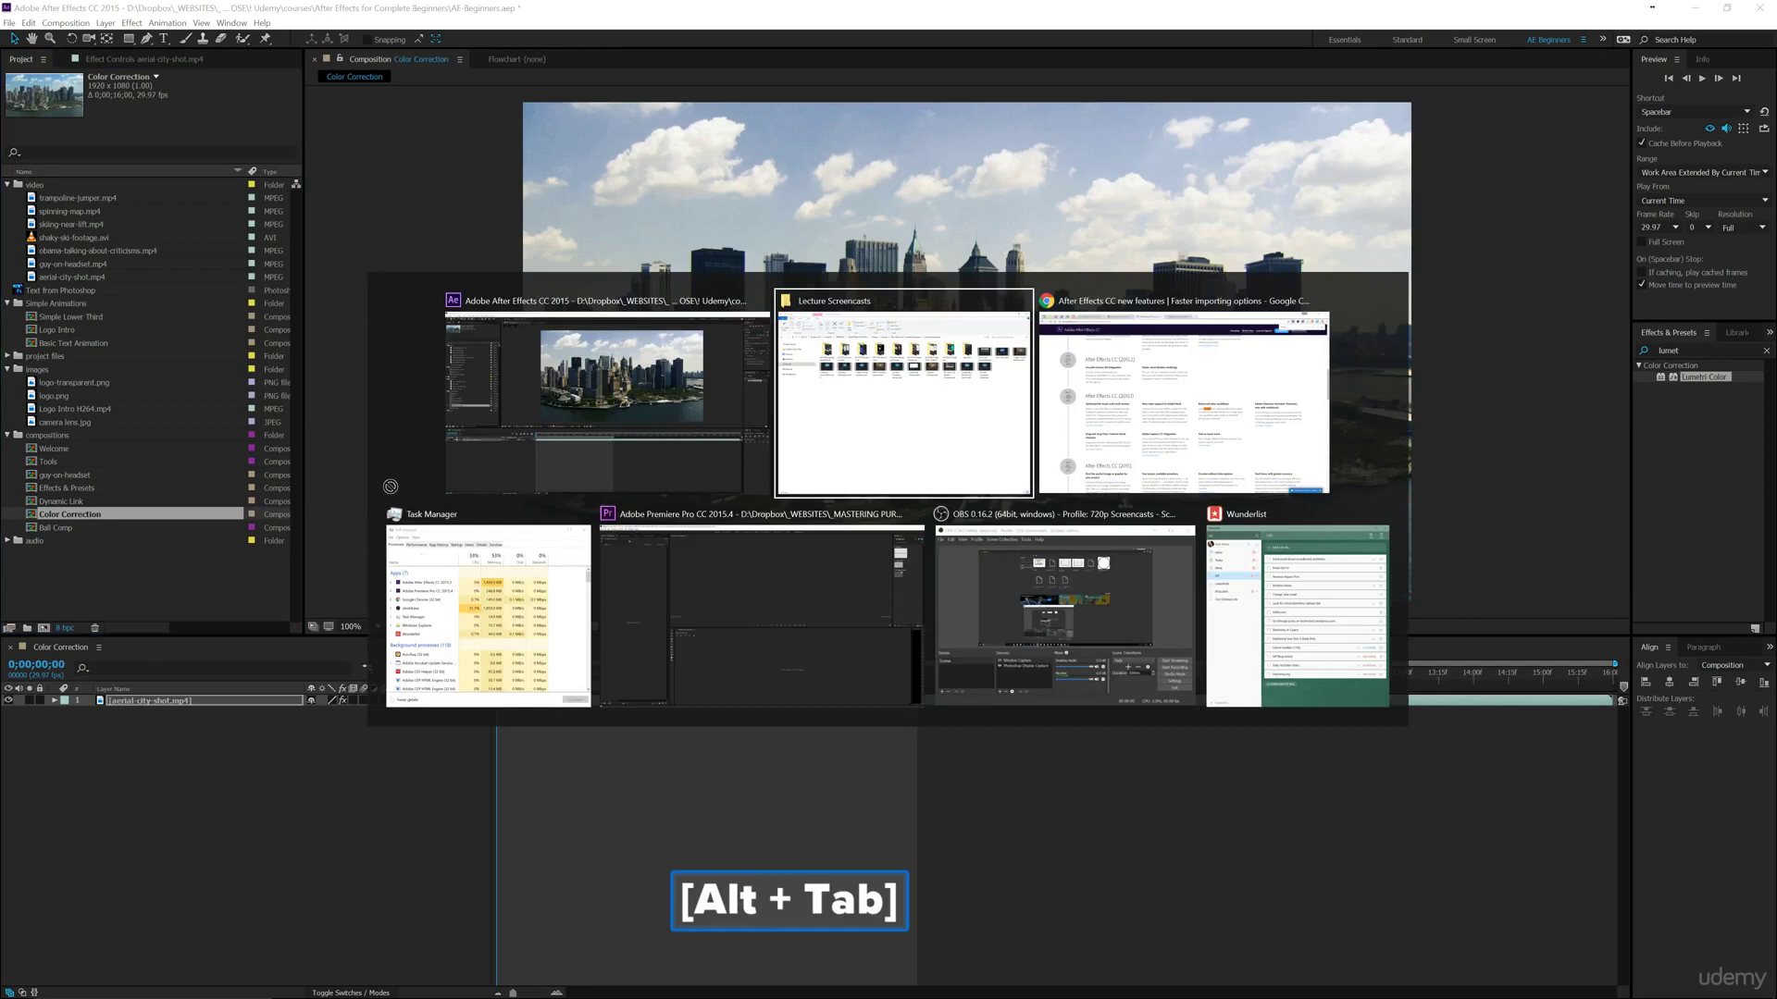
key(alt+Tab)
key(alt+Tab)
key(alt+Tab)
drag(389, 487, 222, 477)
drag(75, 123, 344, 974)
Play and stop the linked city clip preview, then switch to Premiere's Color workspace.
key(space)
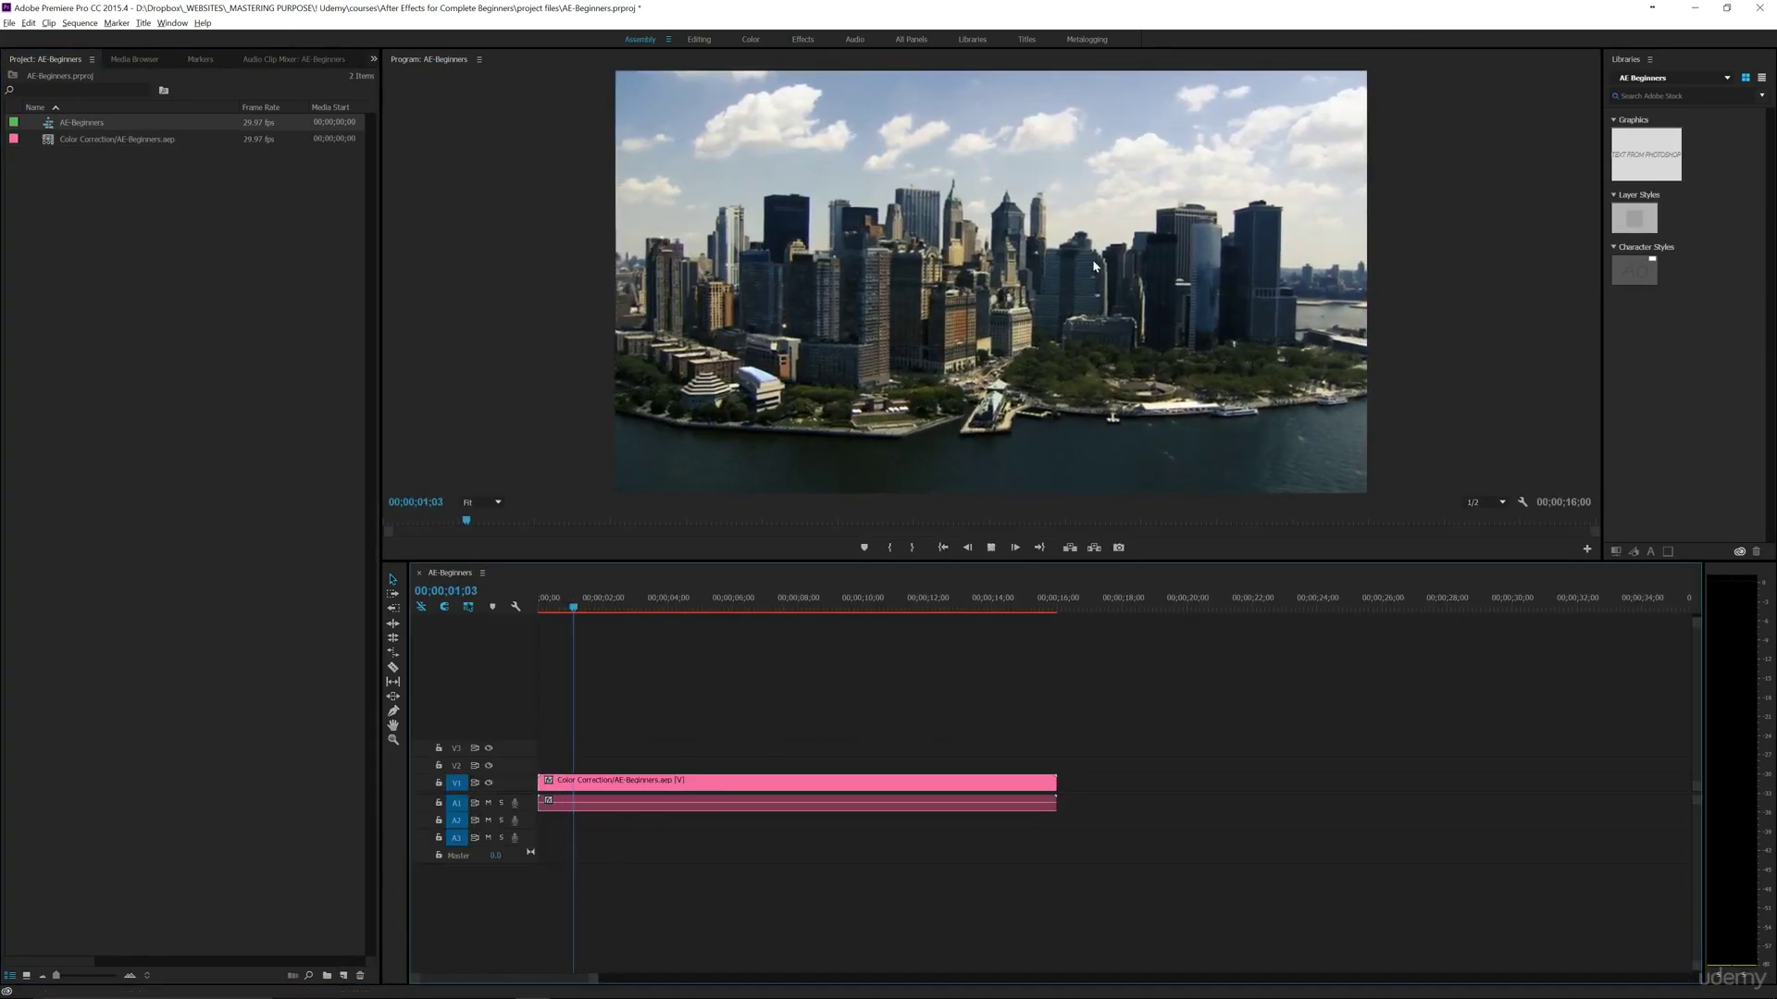
key(space)
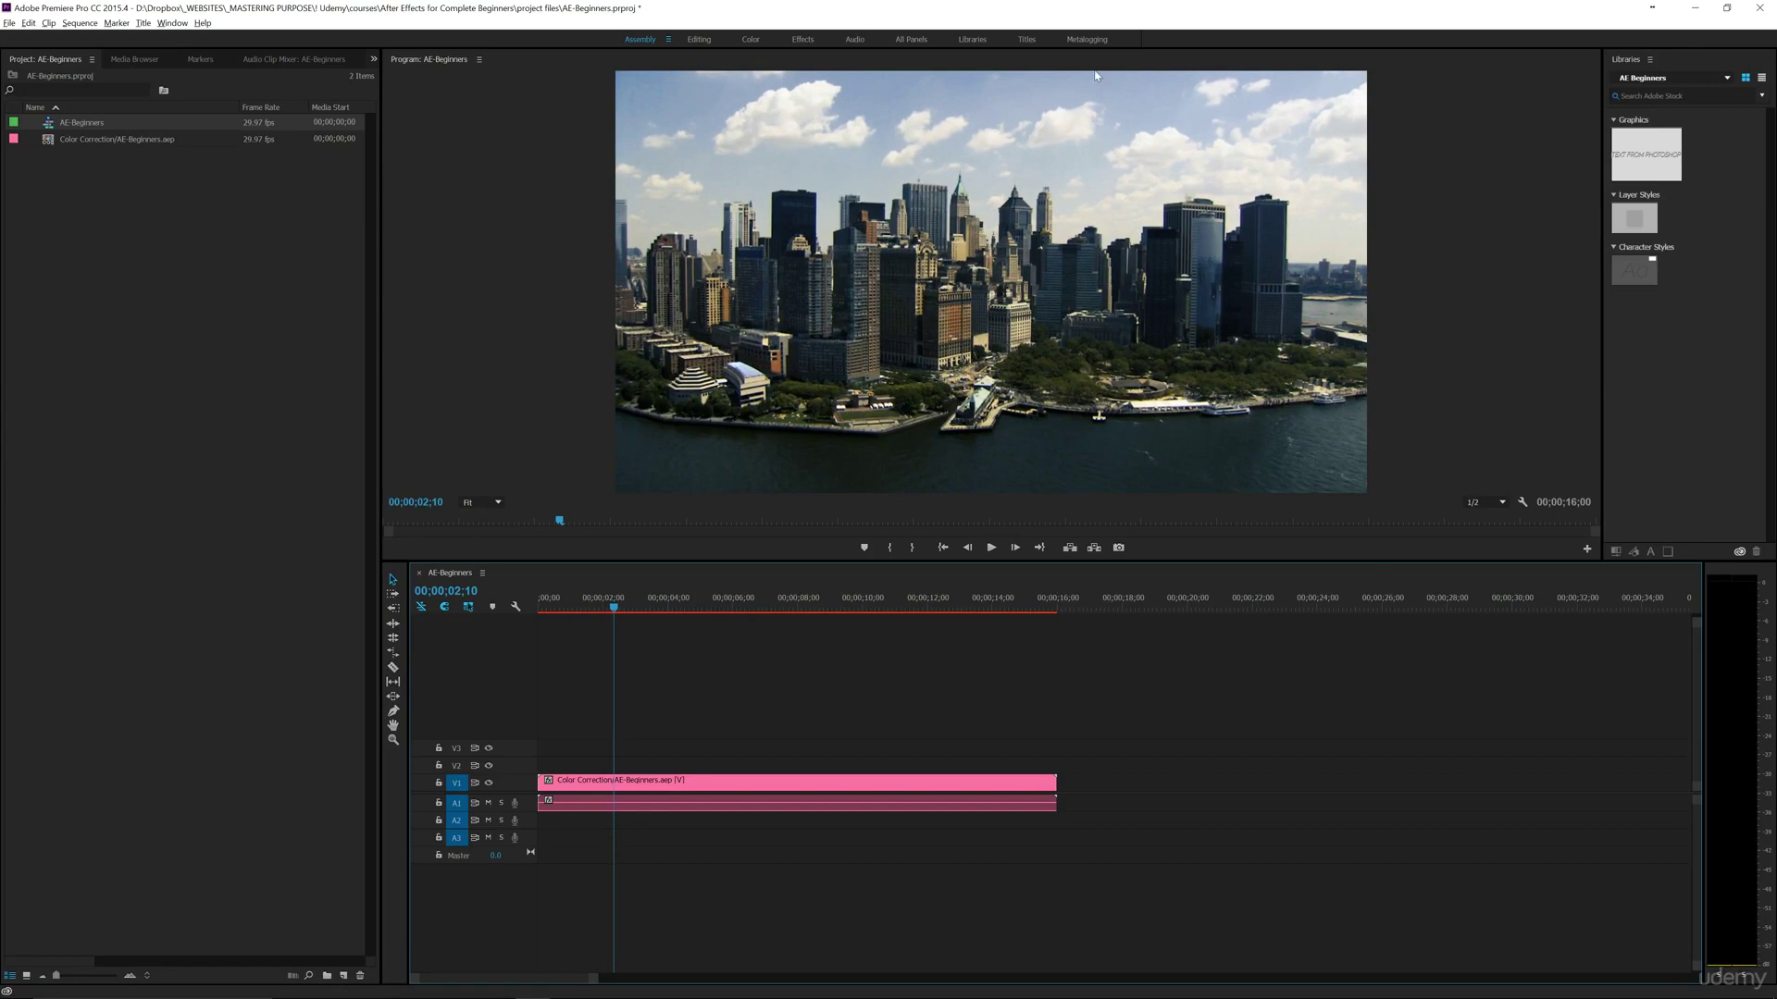
click(750, 40)
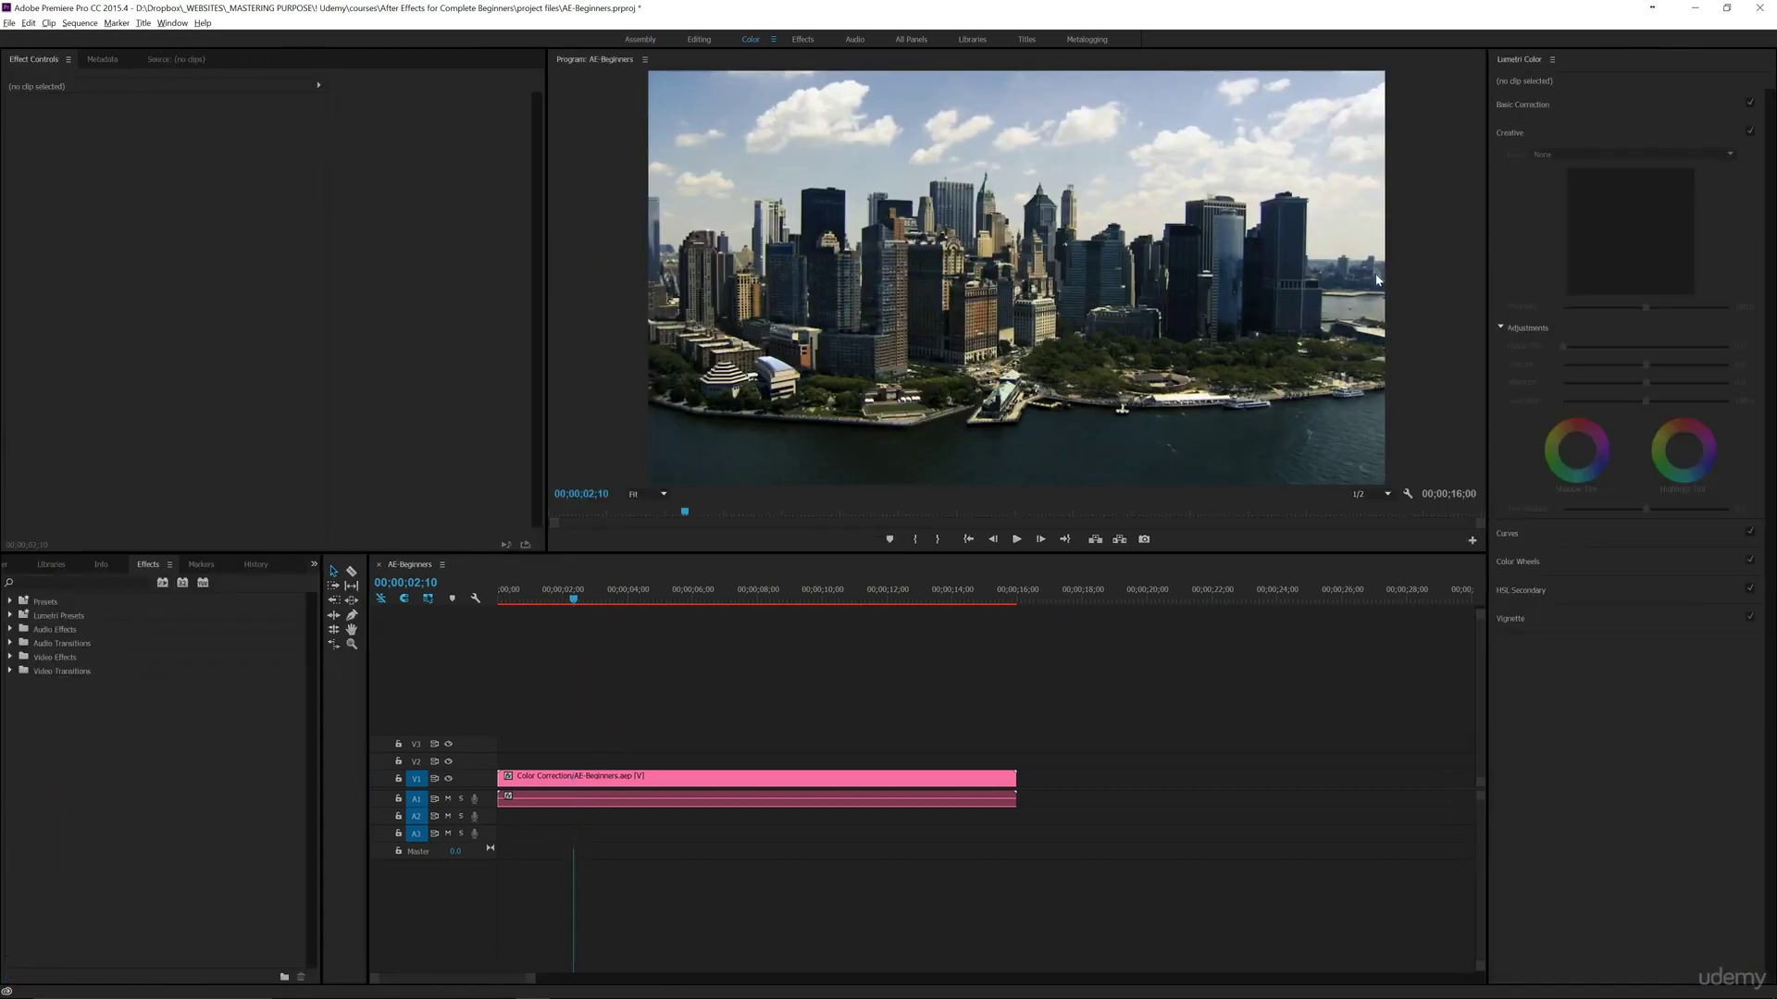
Select the city clip, preview the Fuji F125 and Fuji REALA 500D looks, and set intensity to 128.
click(813, 780)
click(1737, 231)
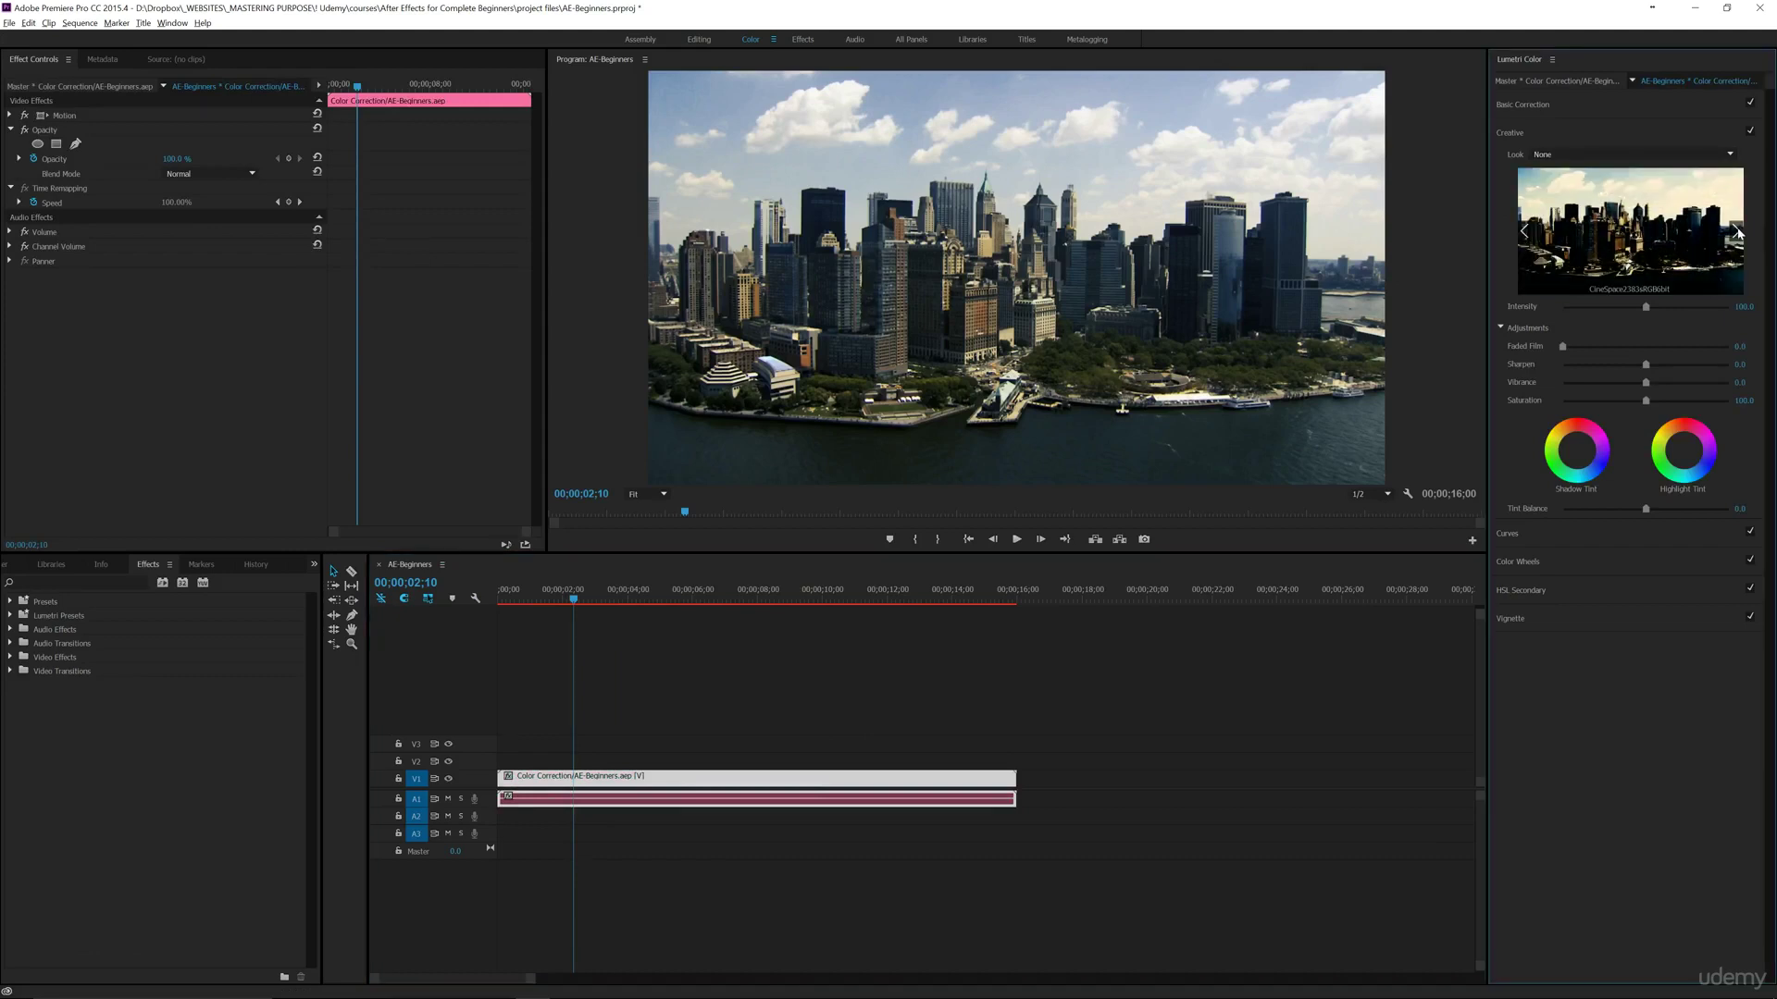
click(1737, 230)
click(1737, 230)
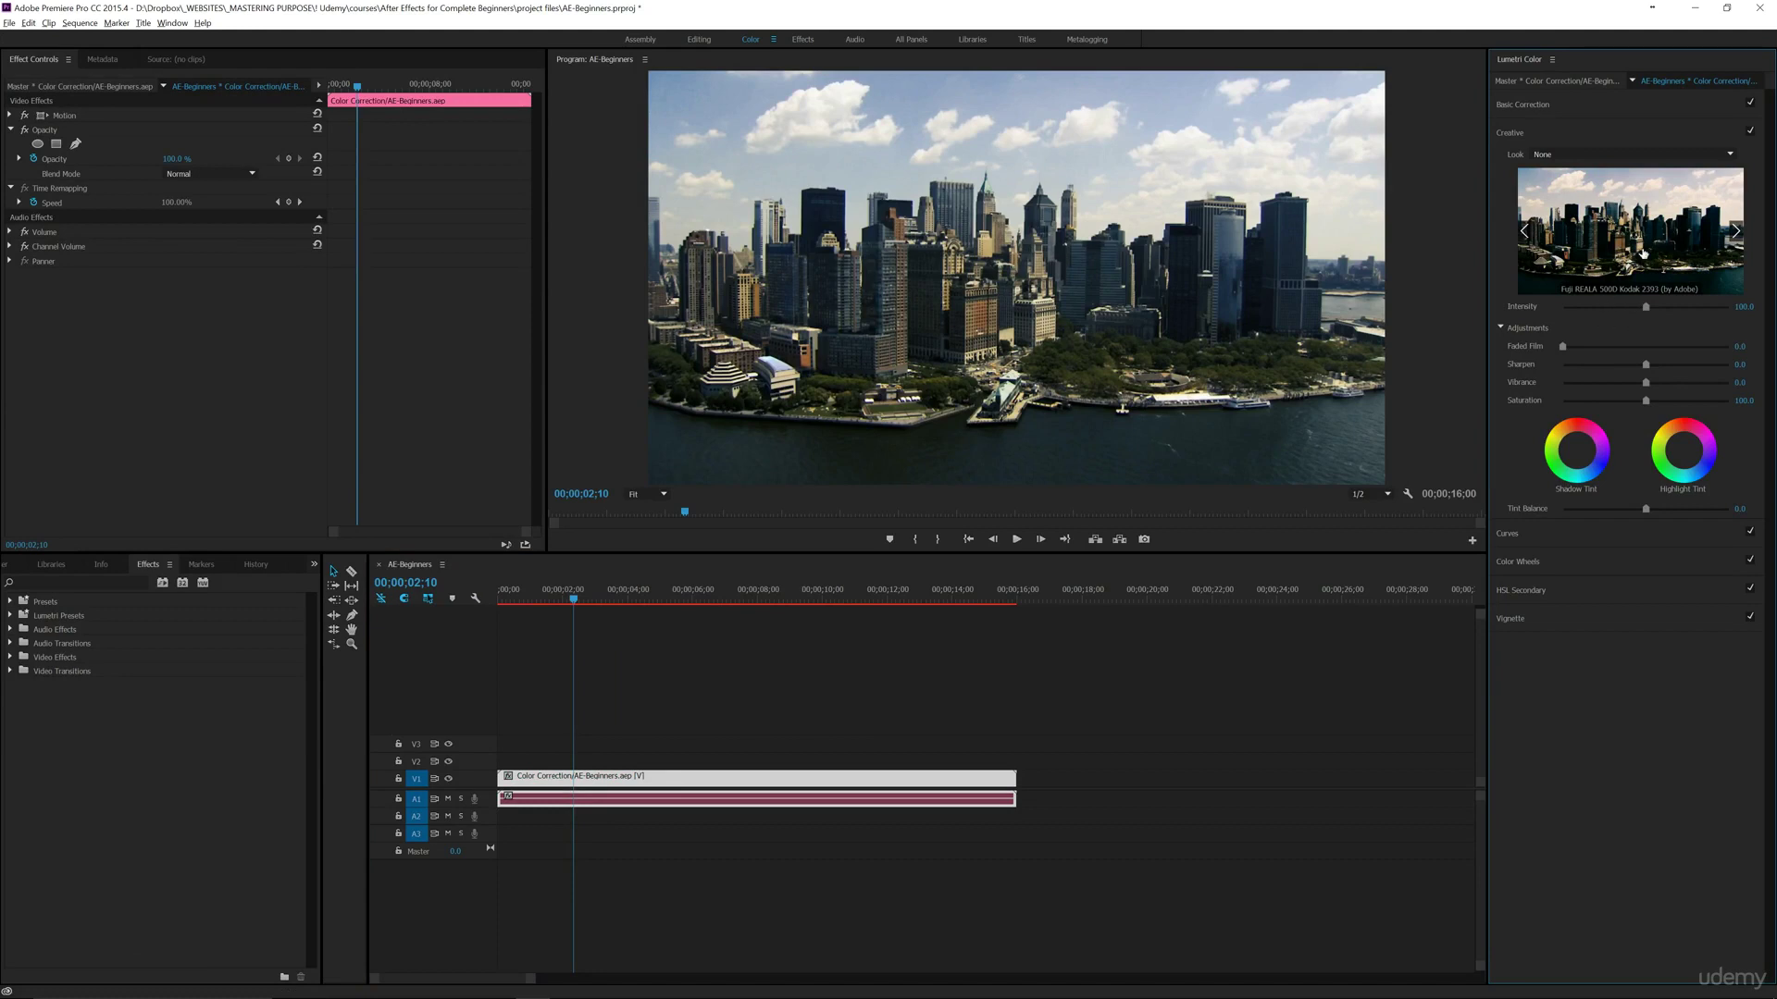
mouse_move(1646, 309)
mouse_down()
mouse_move(1672, 310)
mouse_move(1633, 311)
mouse_up()
Browse through the Lumetri creative look thumbnails on the city clip.
click(1604, 153)
click(1736, 231)
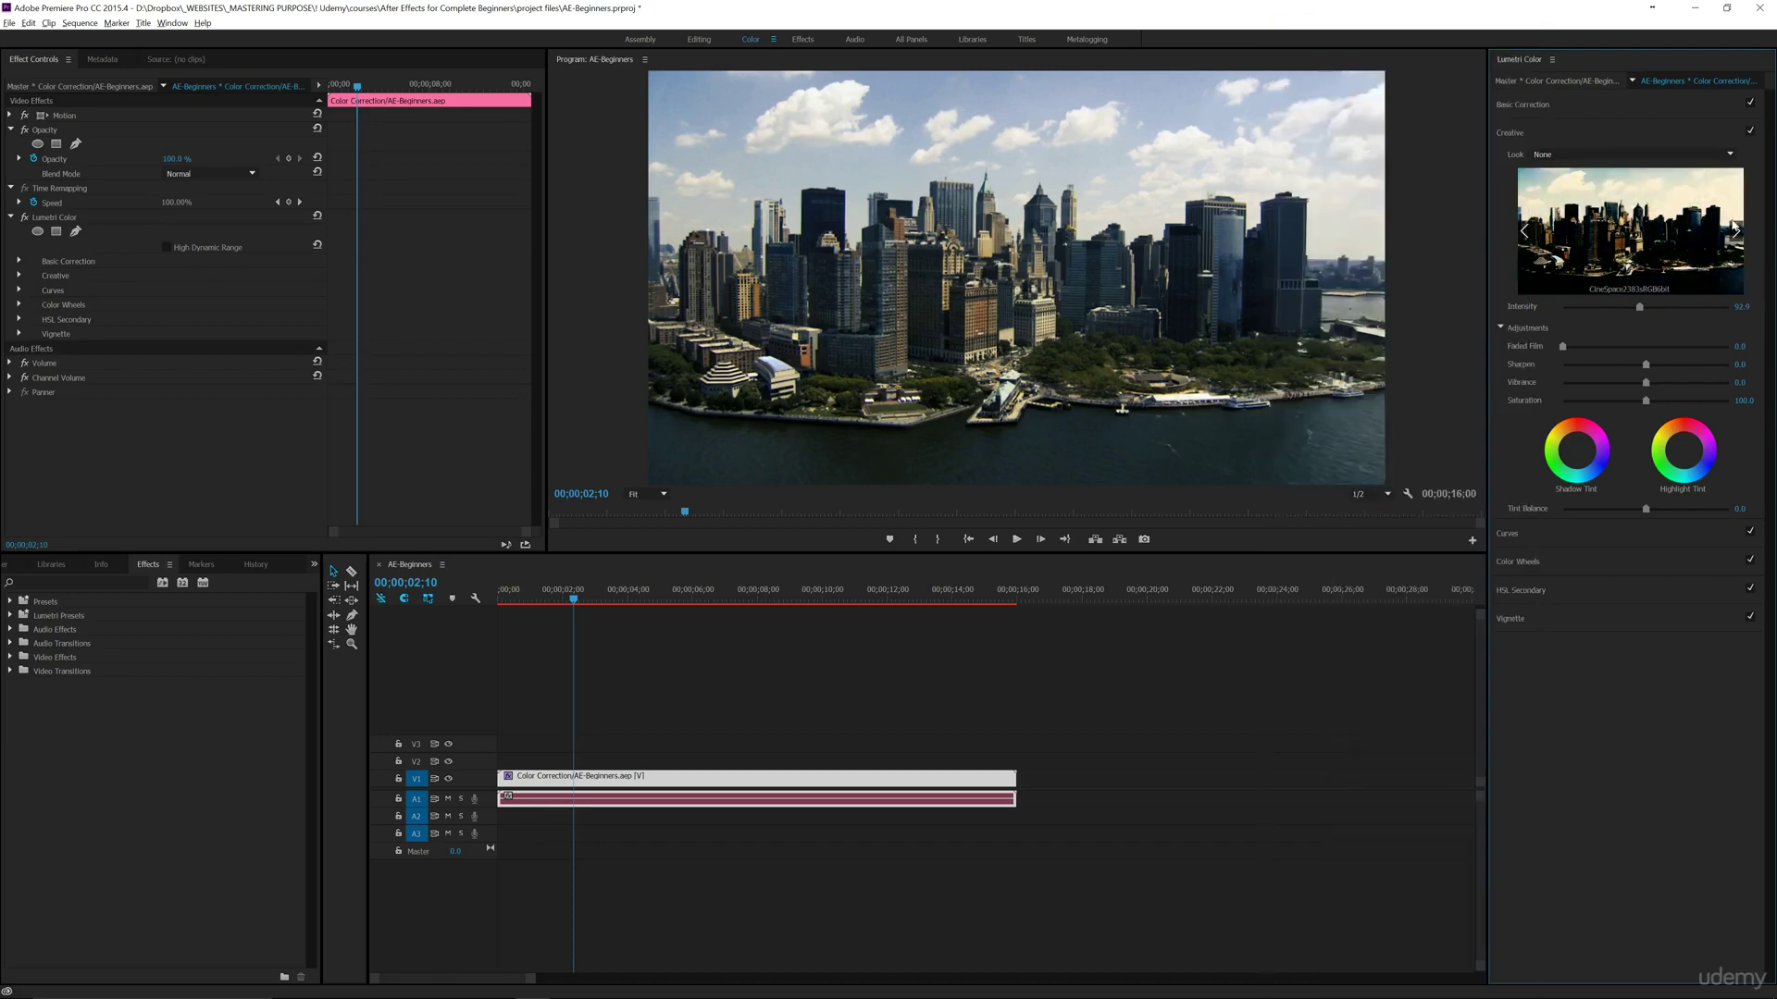
click(1736, 232)
click(1736, 231)
click(1736, 231)
click(1736, 231)
click(1736, 231)
click(1736, 231)
click(1736, 231)
click(1736, 231)
click(1735, 231)
click(1736, 231)
click(1736, 231)
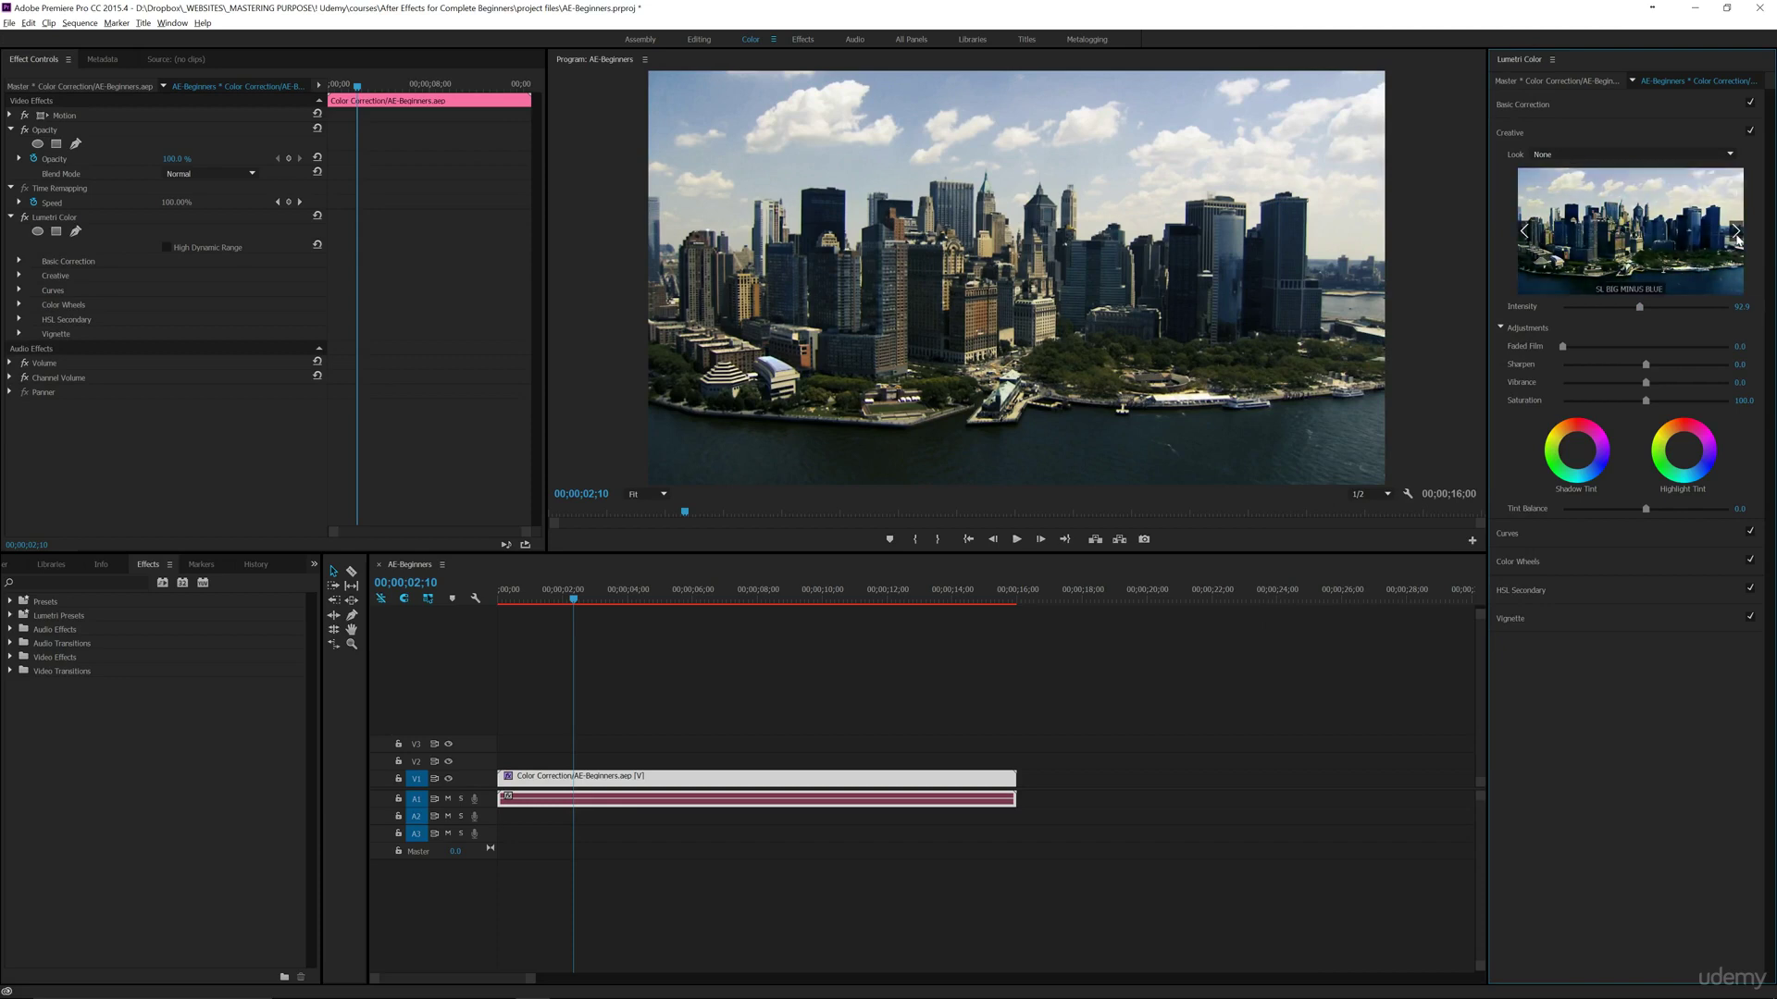
Apply the SL BIG LDR look, move the playhead to 00;00;01;21, and save the project.
click(1526, 236)
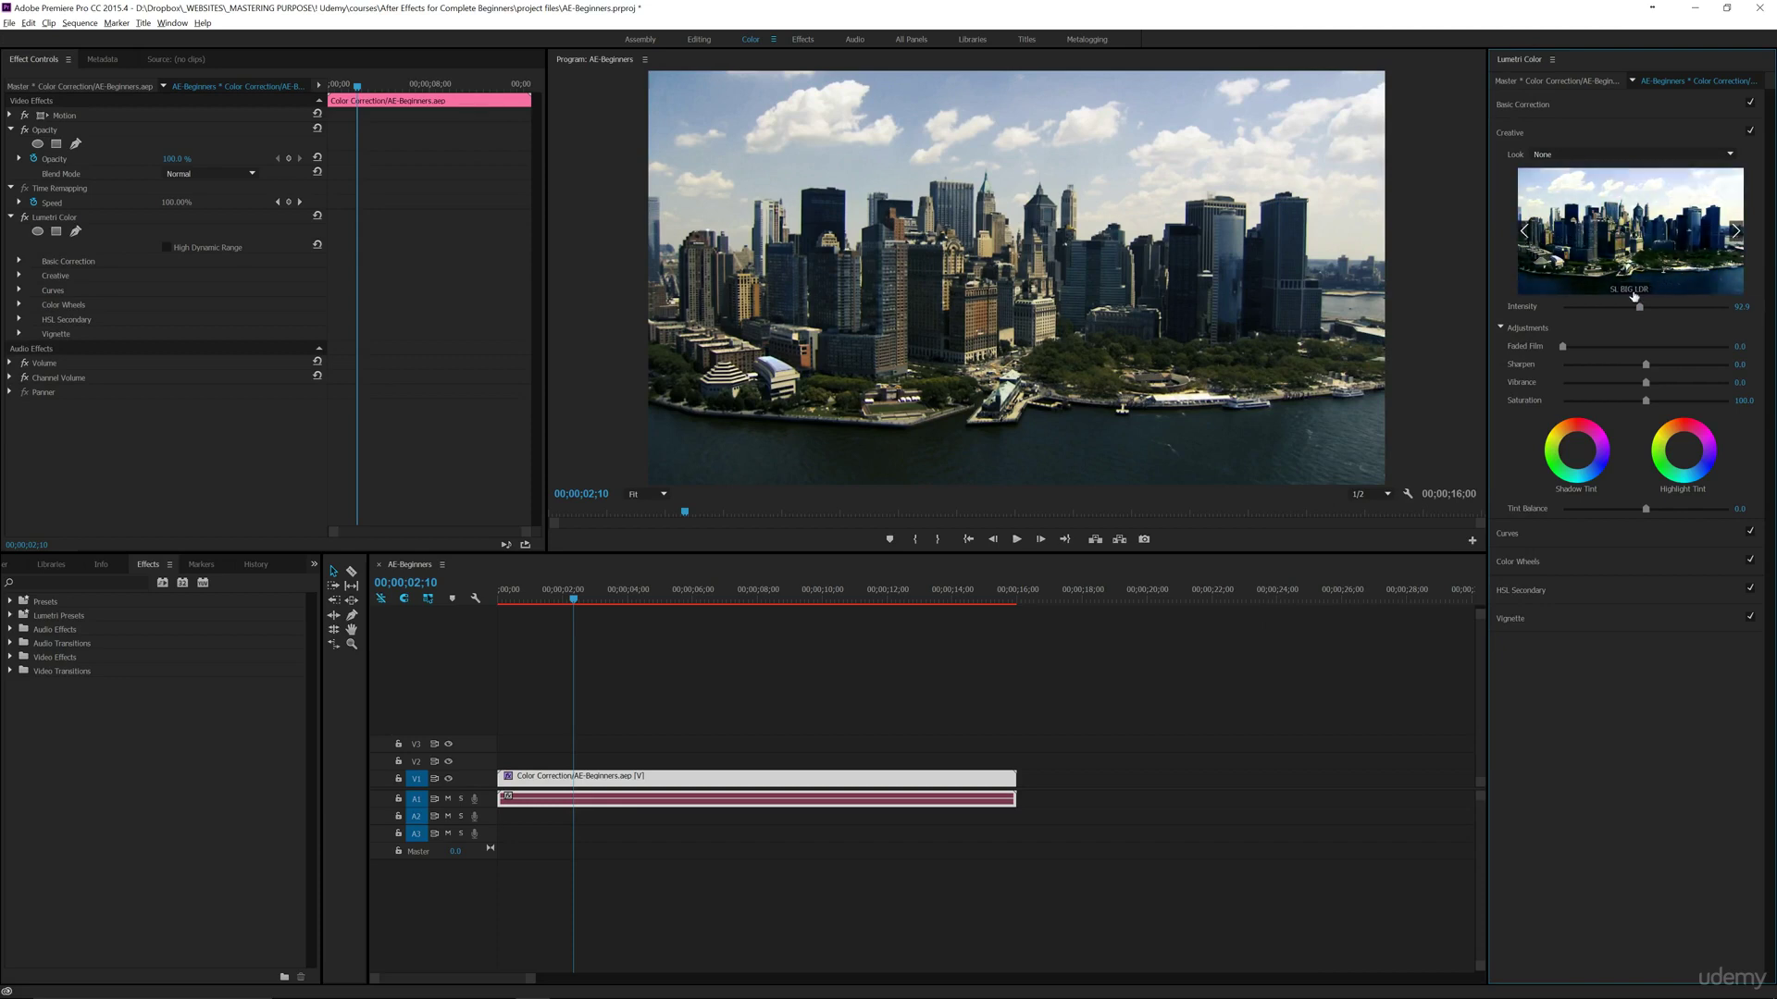
click(1649, 247)
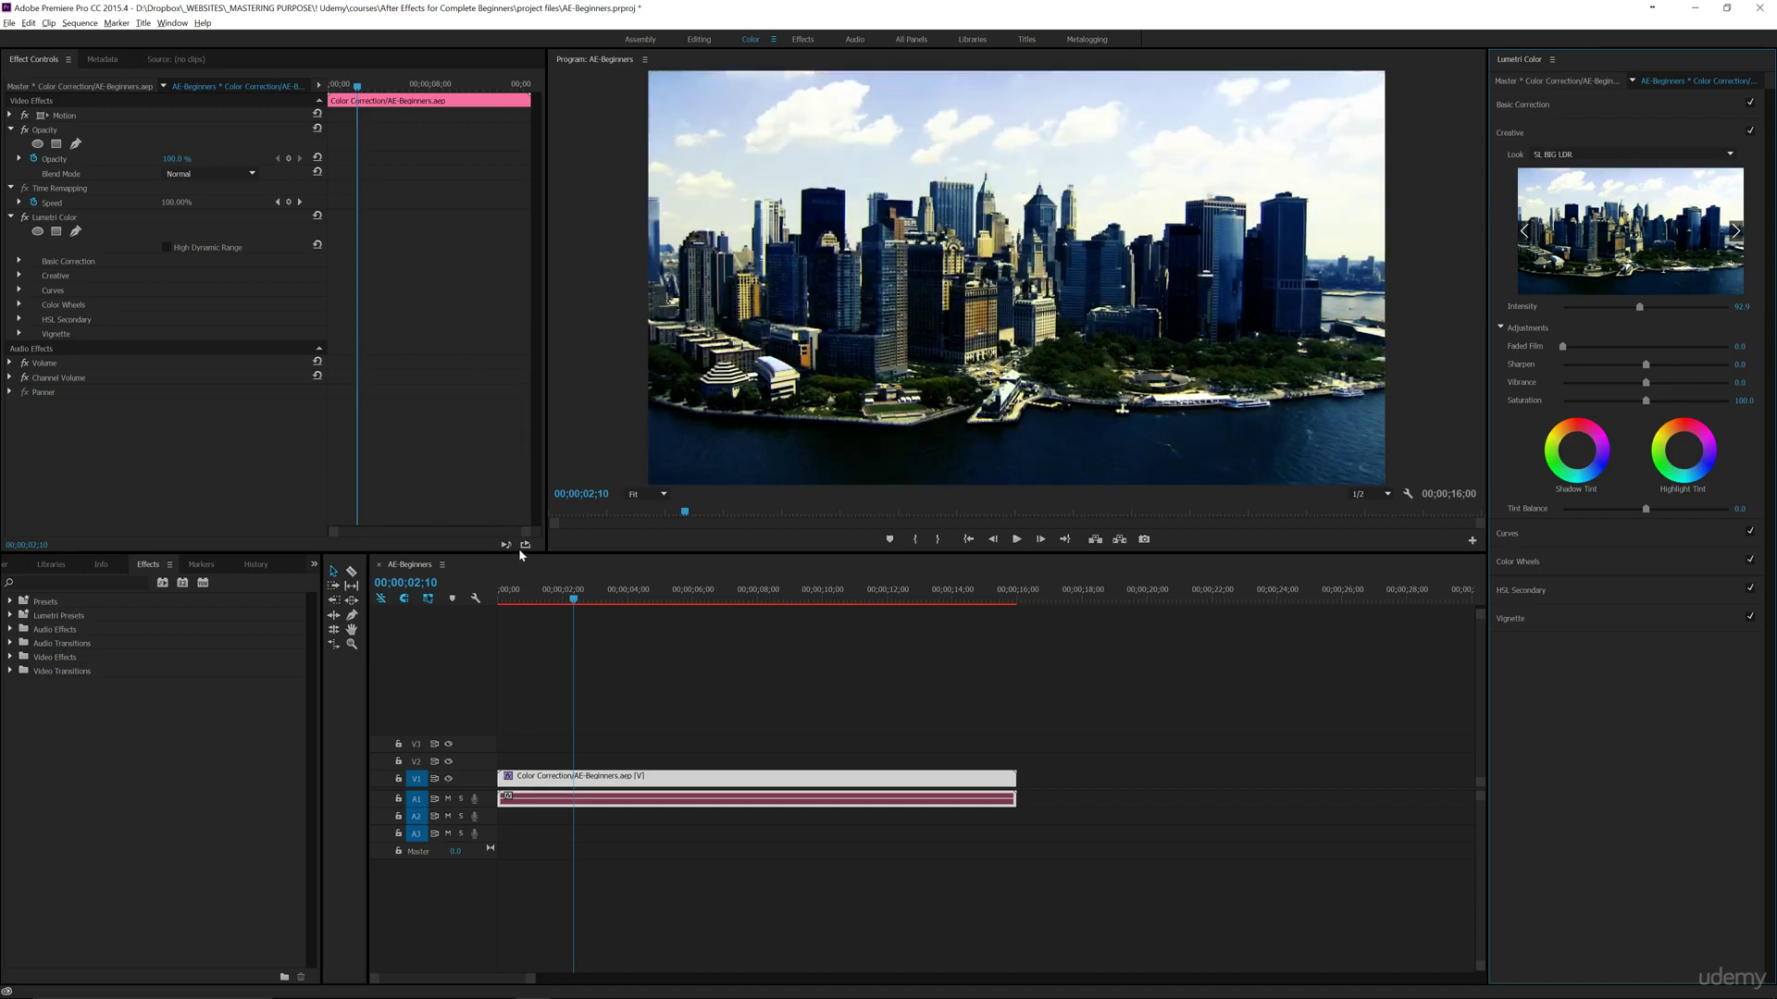
drag(571, 599, 700, 603)
key(ctrl+s)
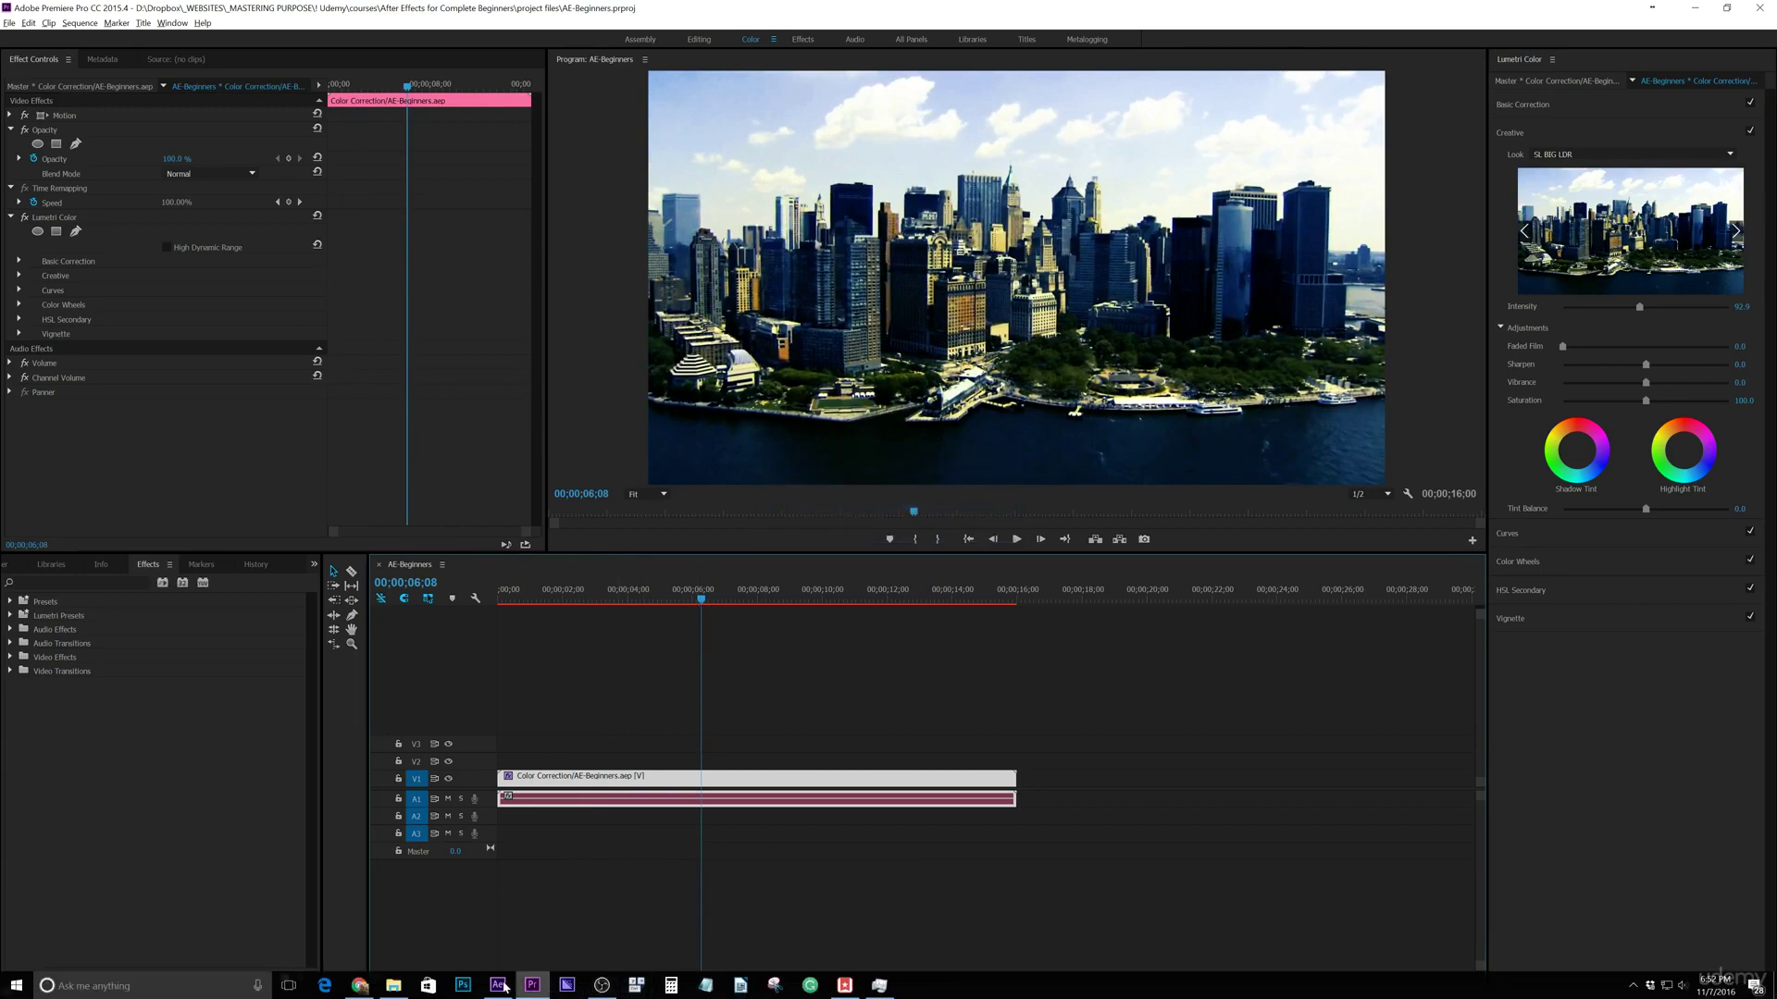
Back in After Effects, pick SL BIG LDR from Lumetri Color's Creative Look dropdown.
click(498, 989)
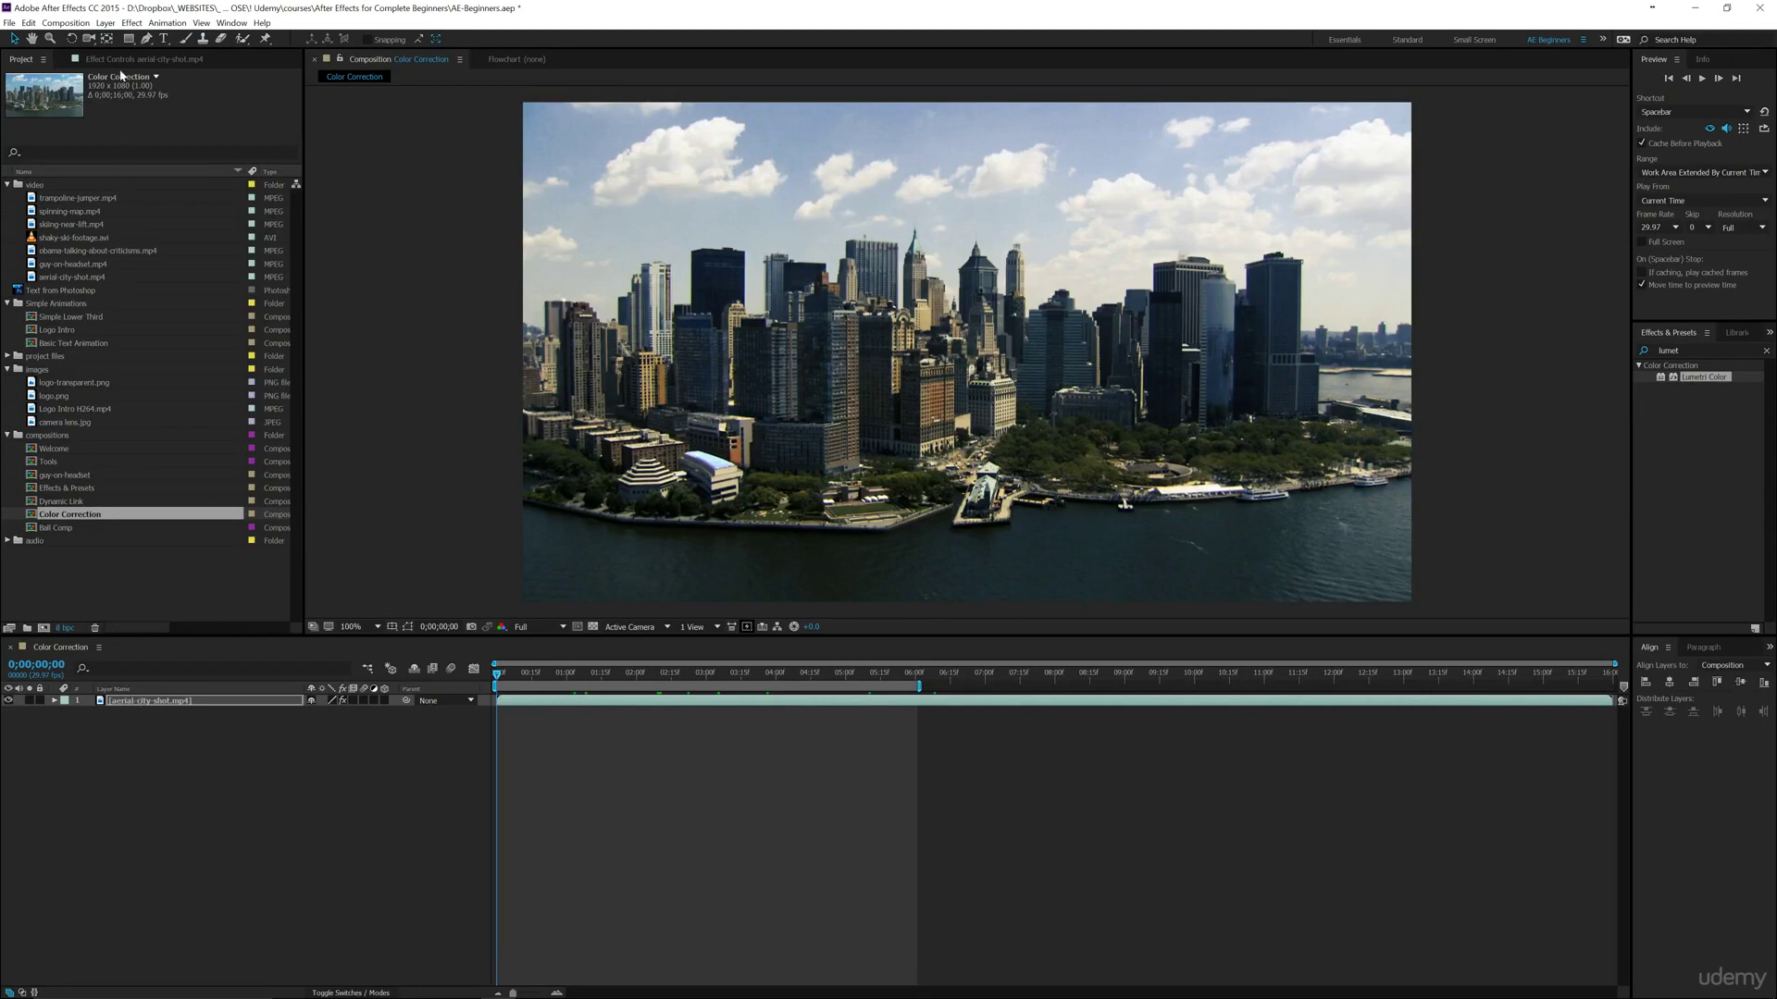
click(125, 61)
key(alt)
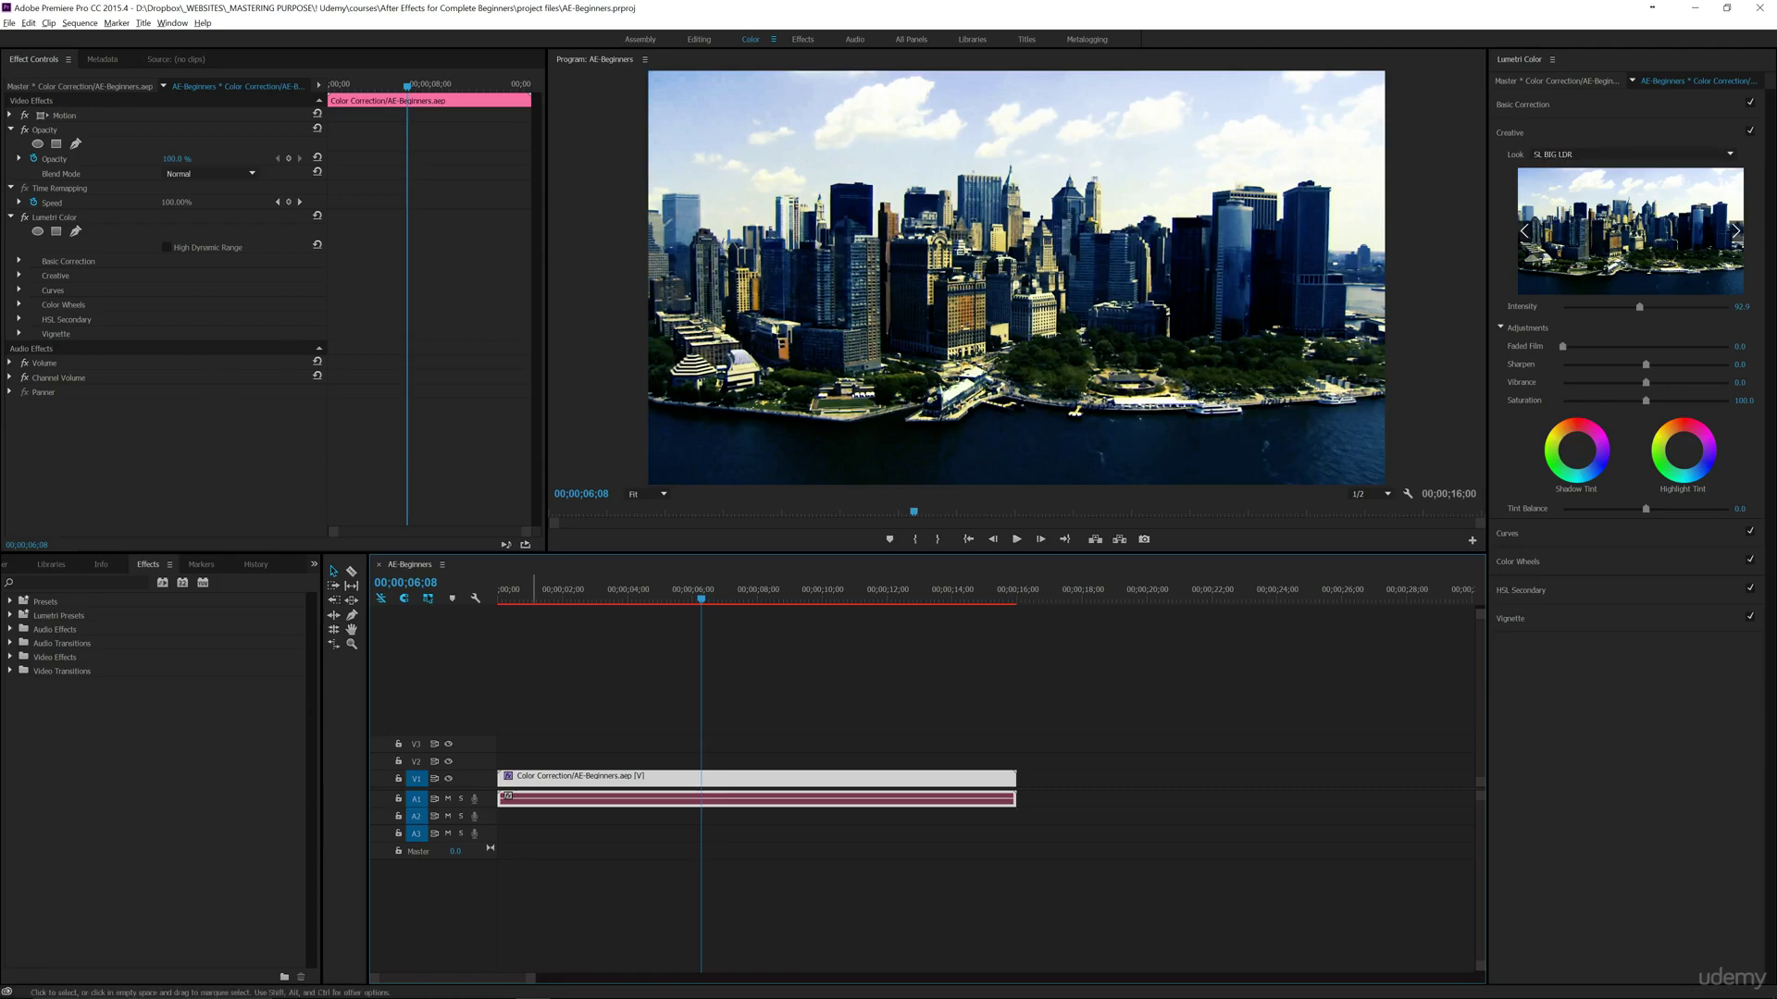
click(493, 992)
click(248, 158)
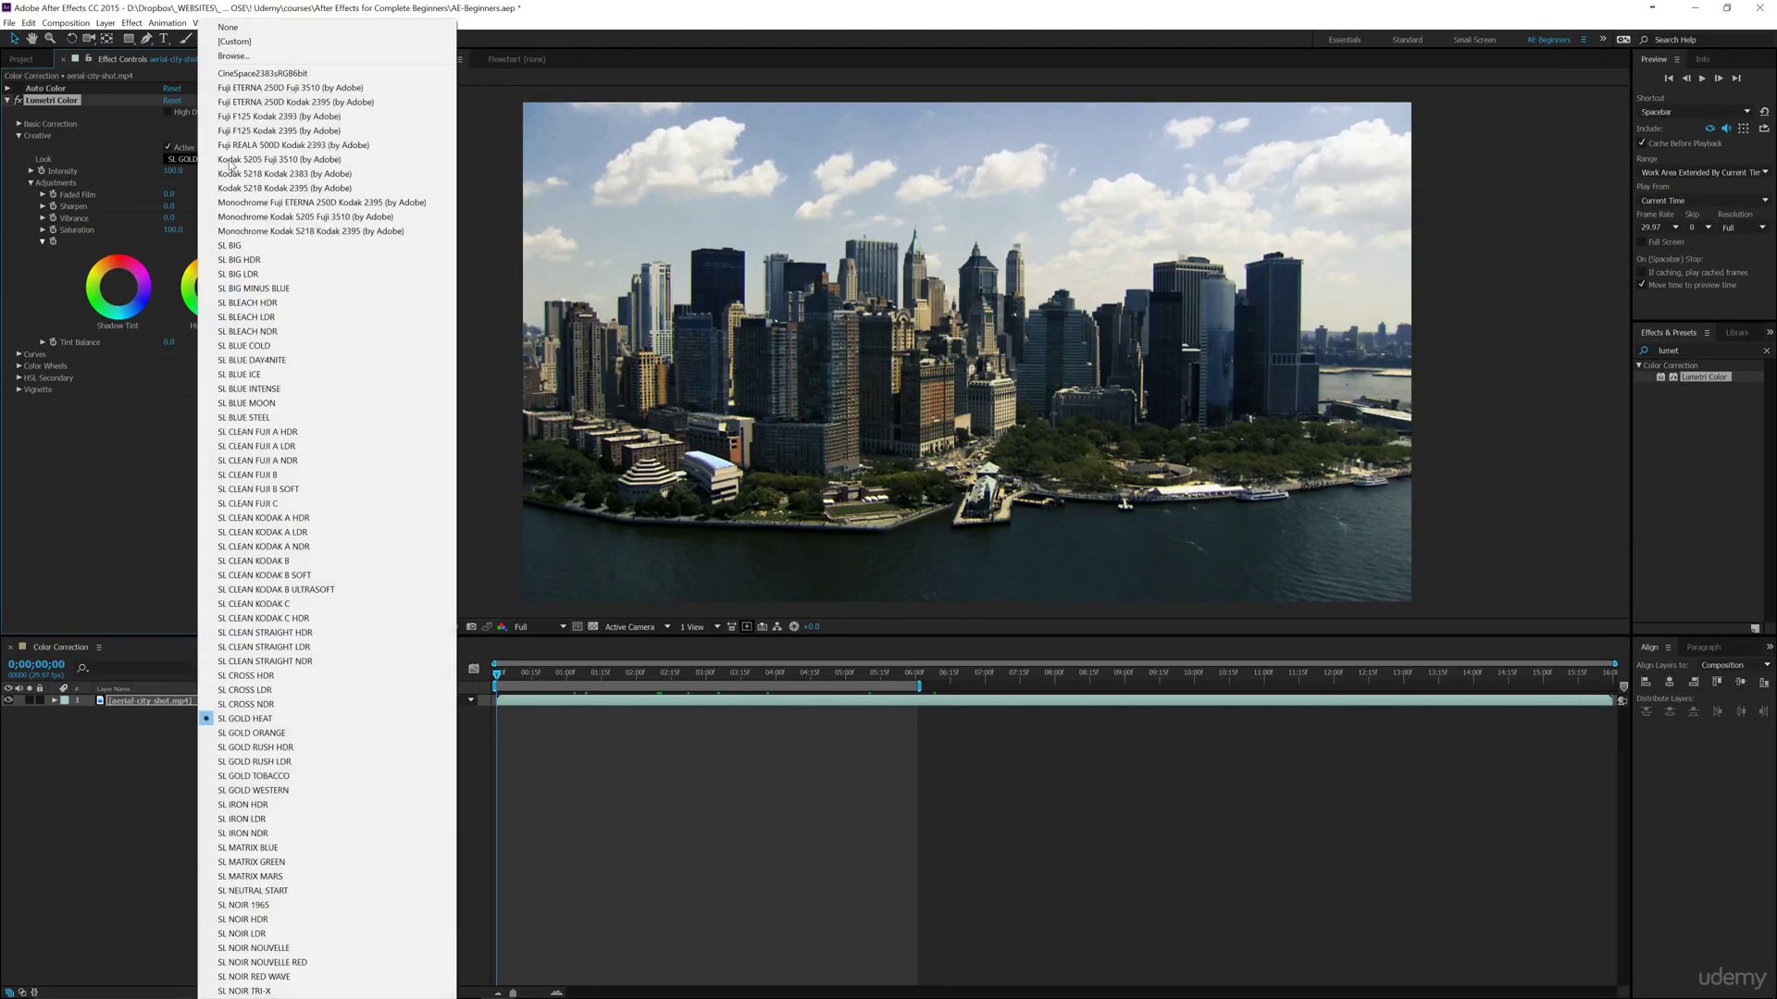
click(239, 274)
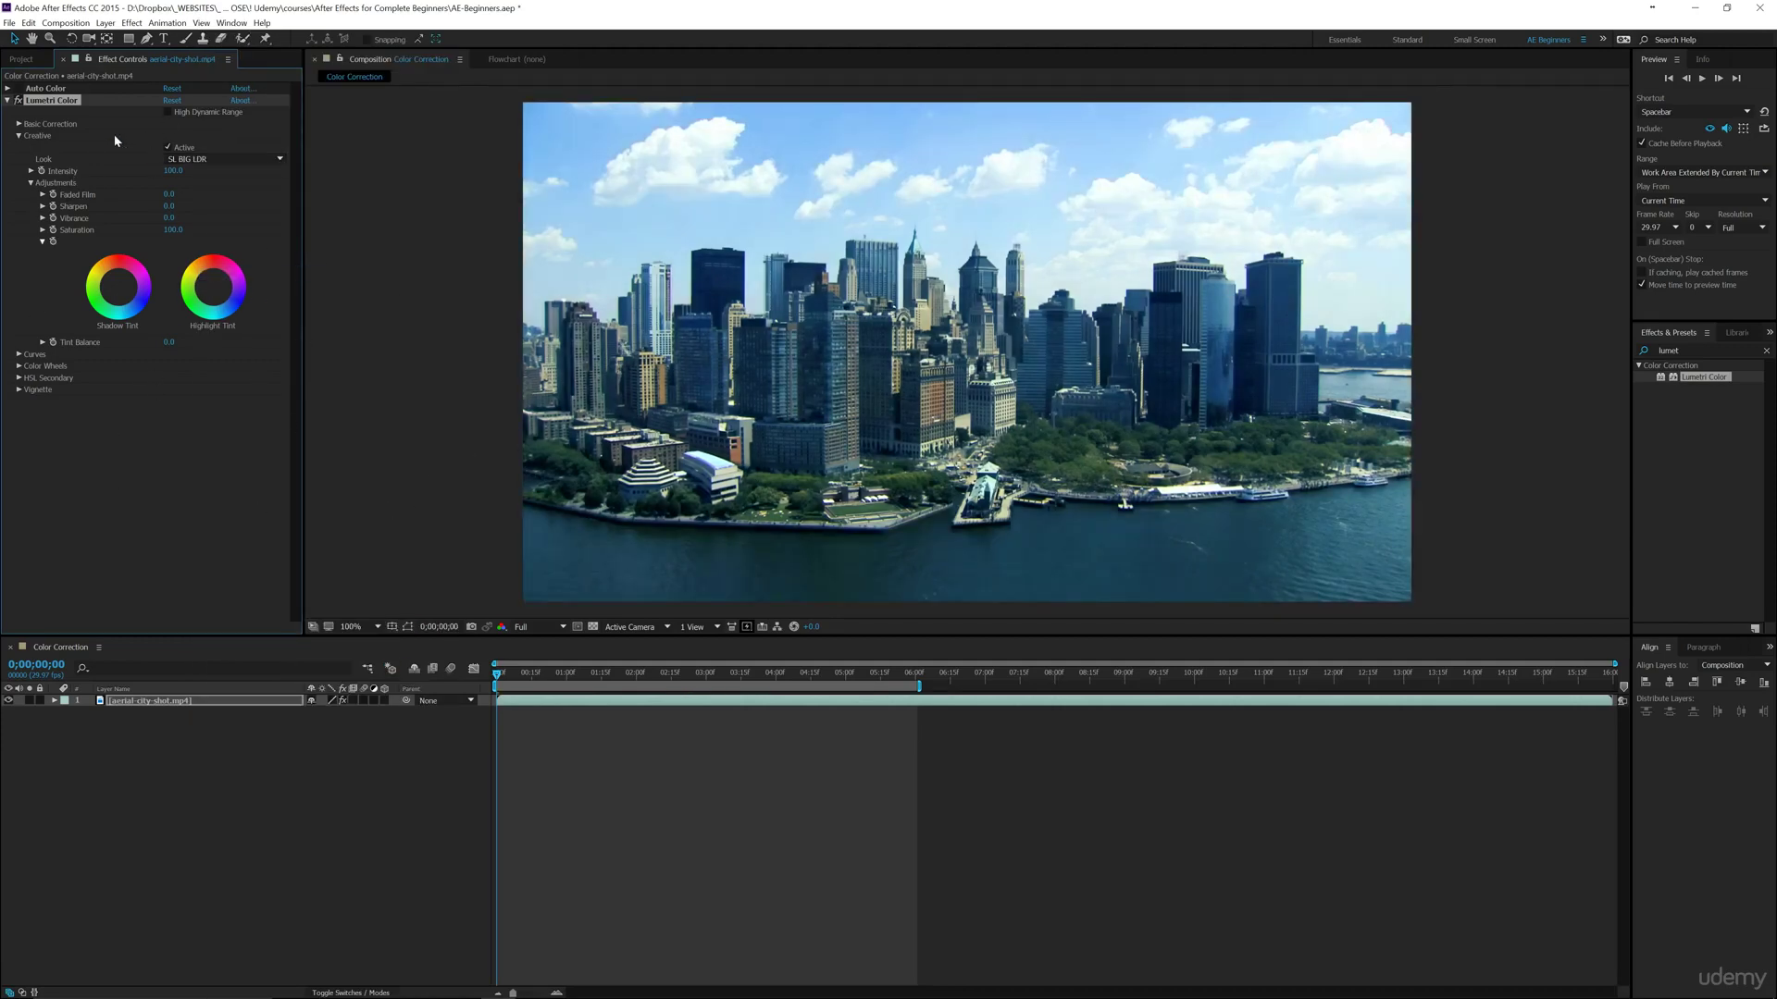
Enable High Dynamic Range, accept the warning, and set Project Settings depth to 32 bits per channel (float).
click(195, 114)
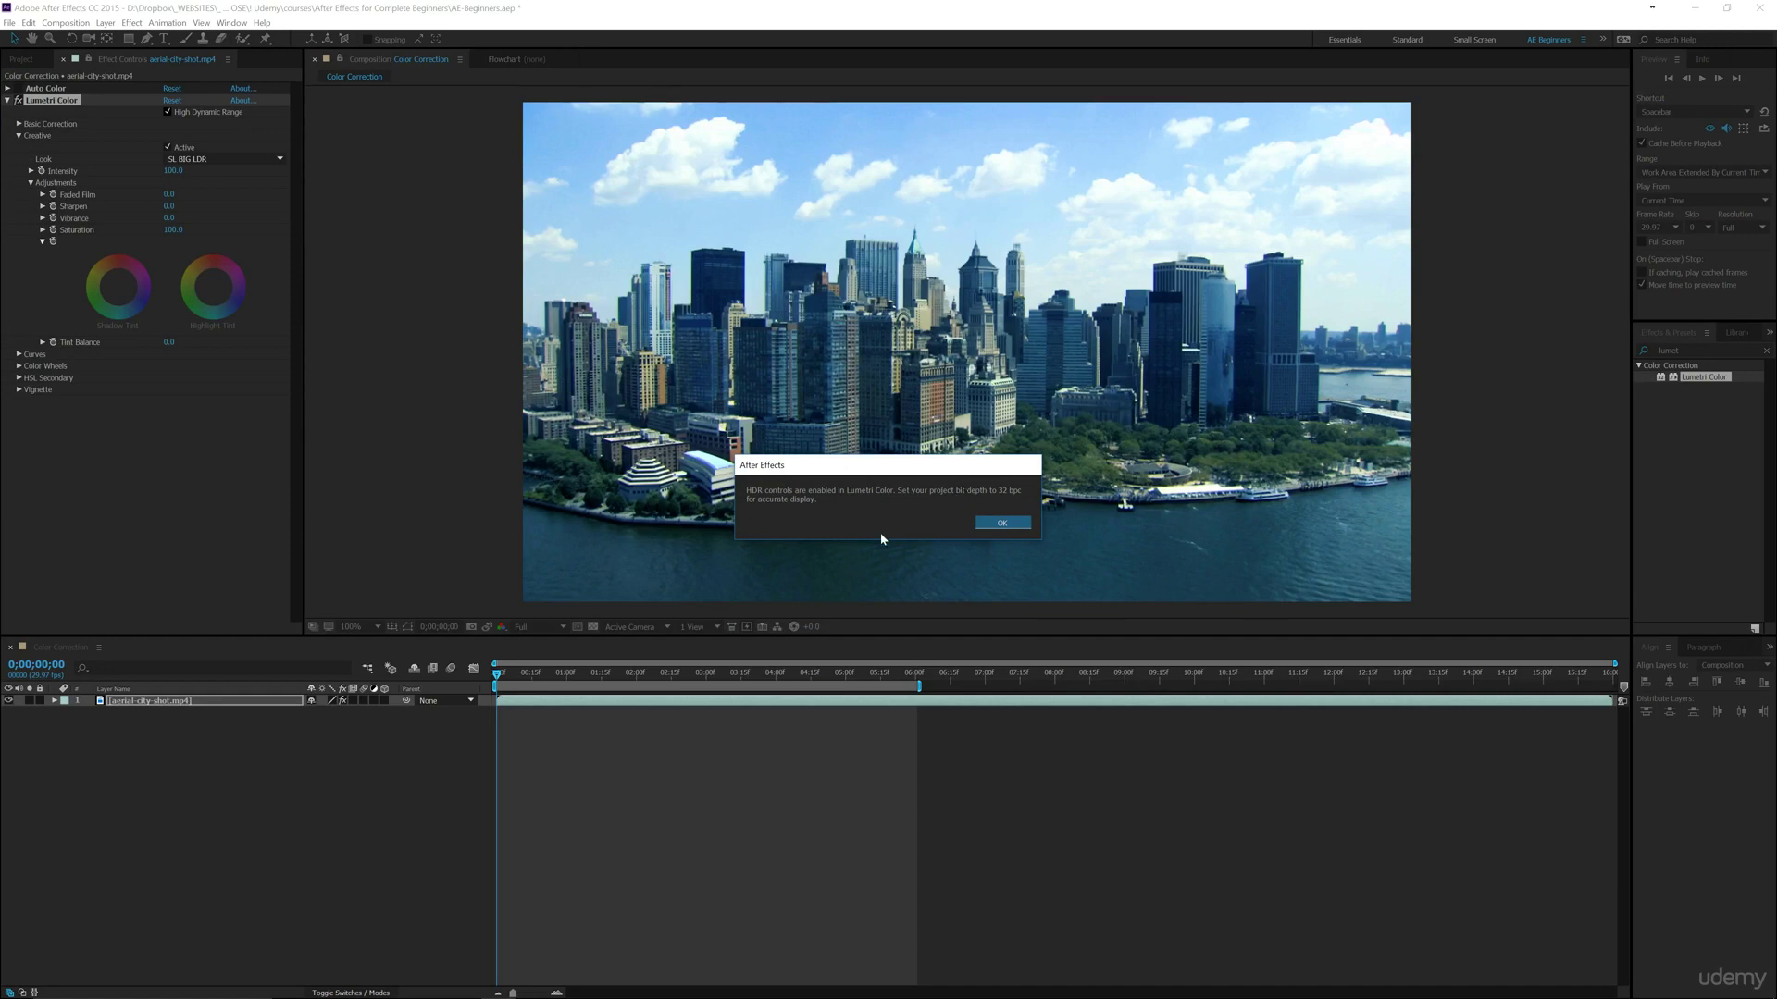
click(1007, 523)
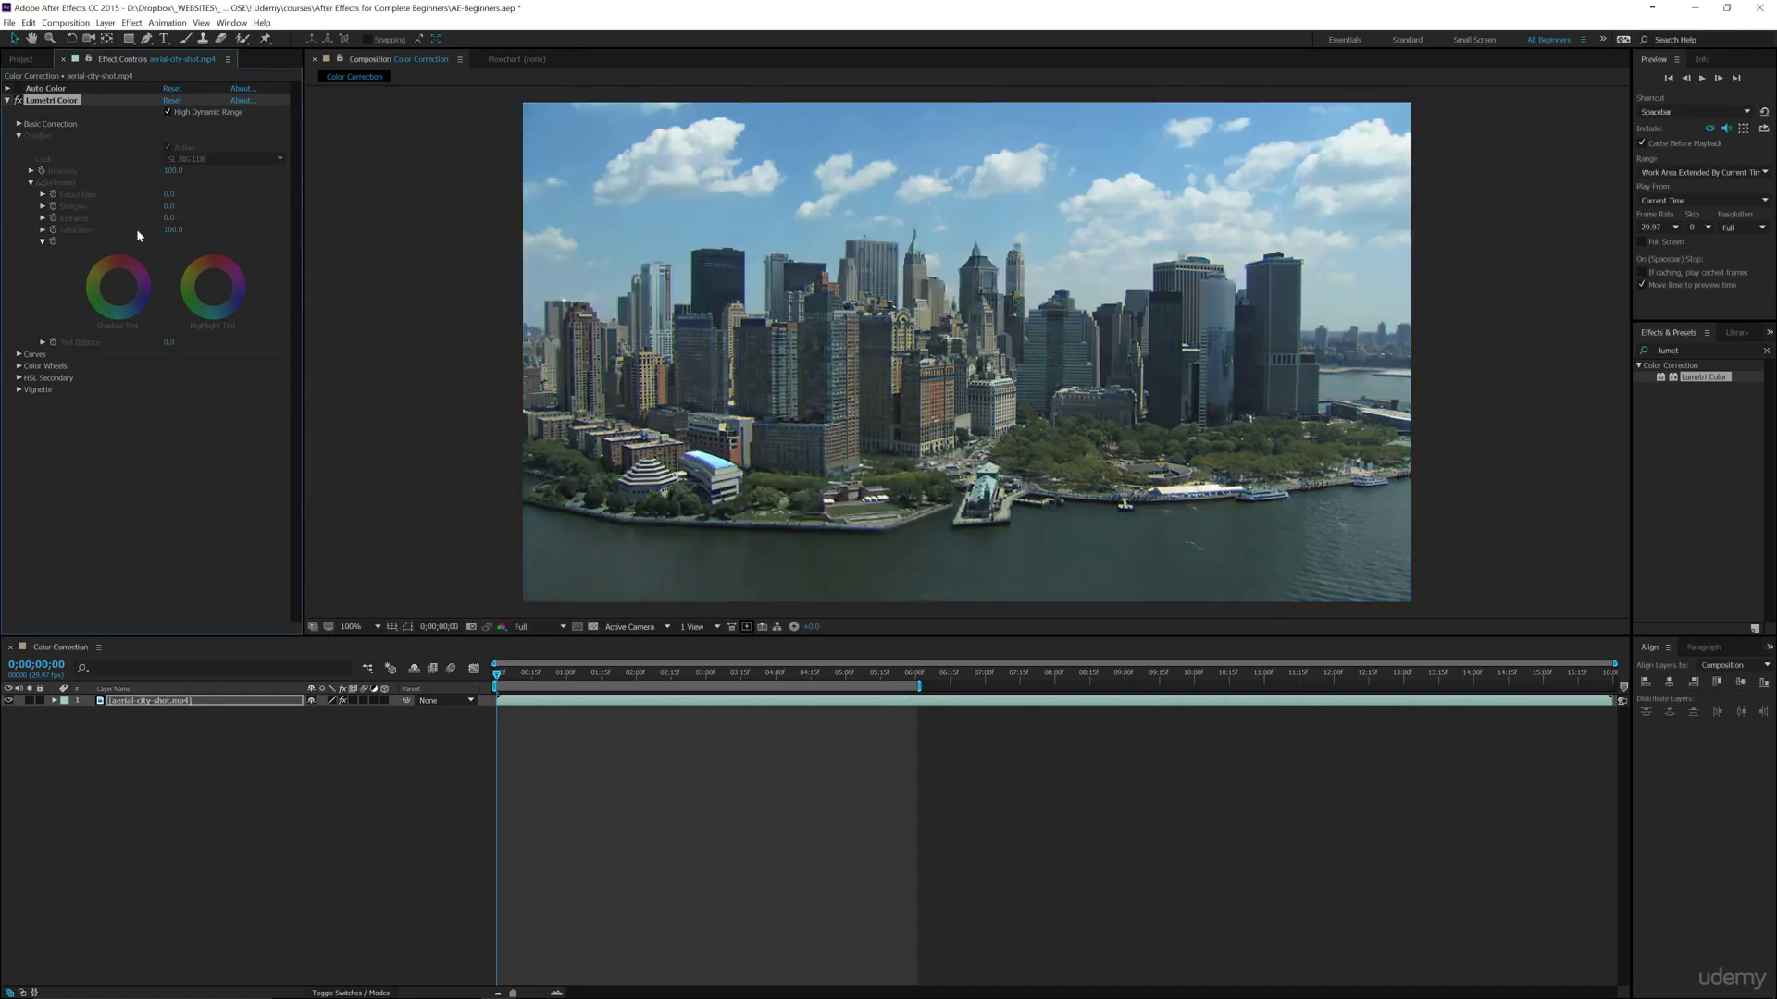
click(20, 60)
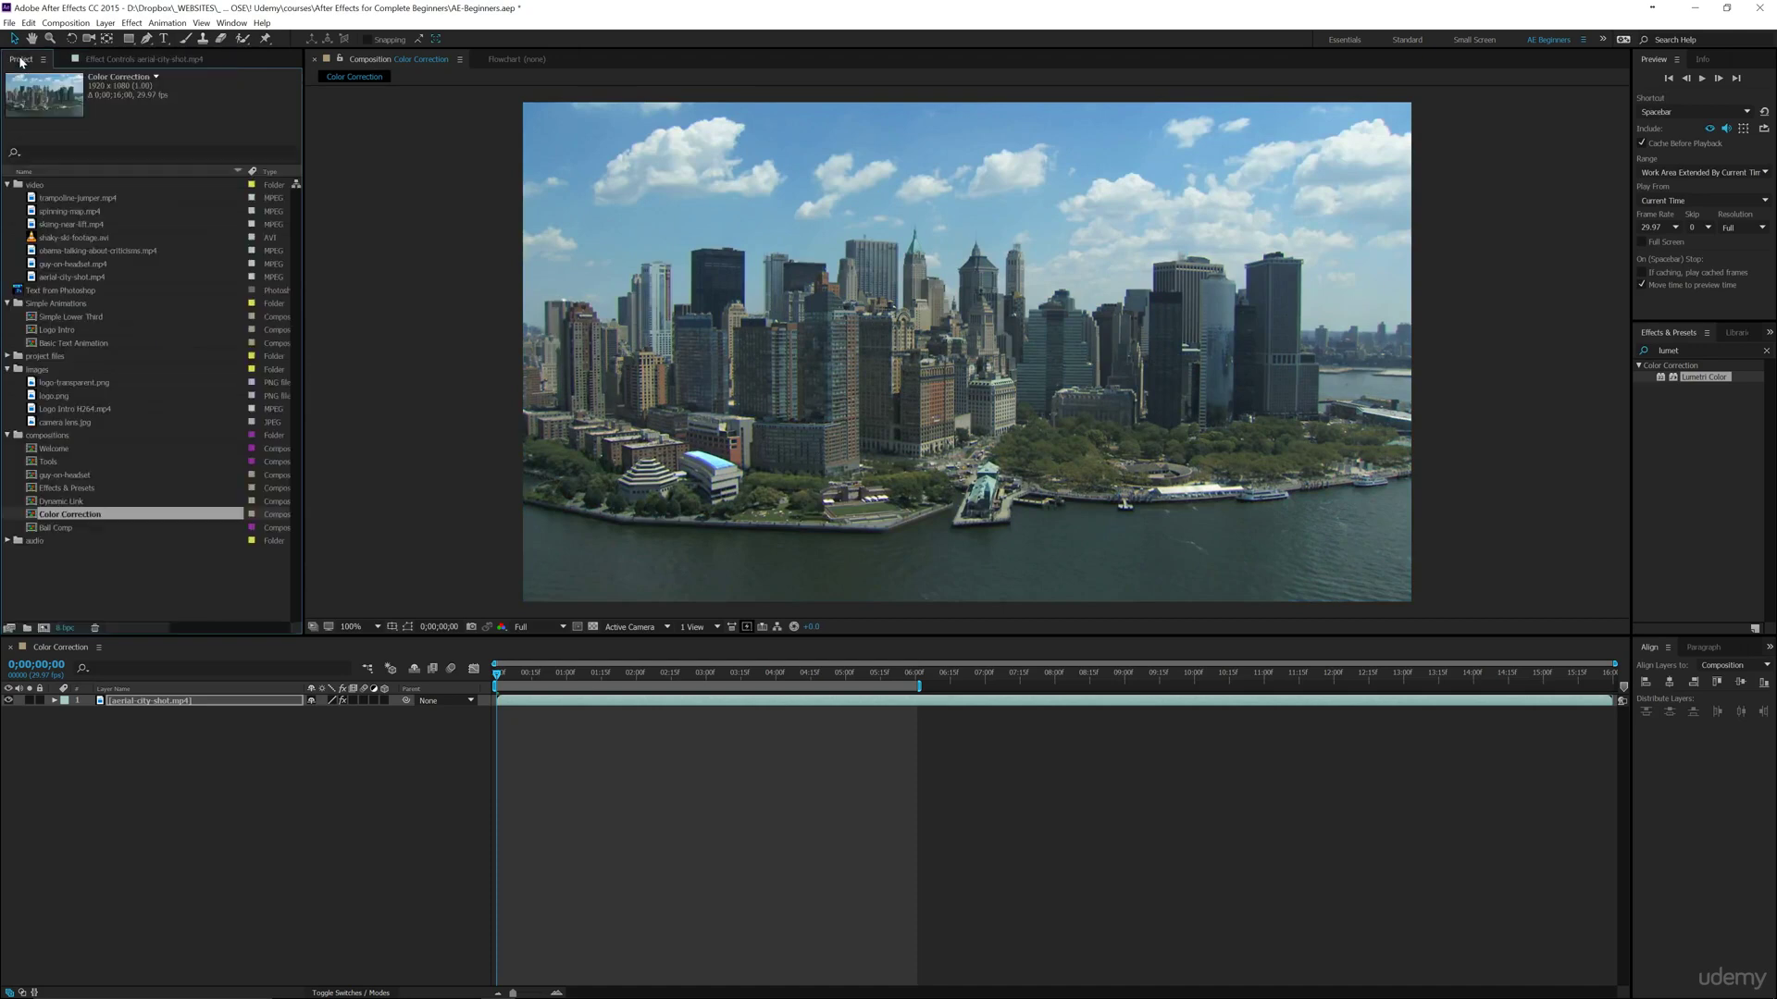
click(65, 629)
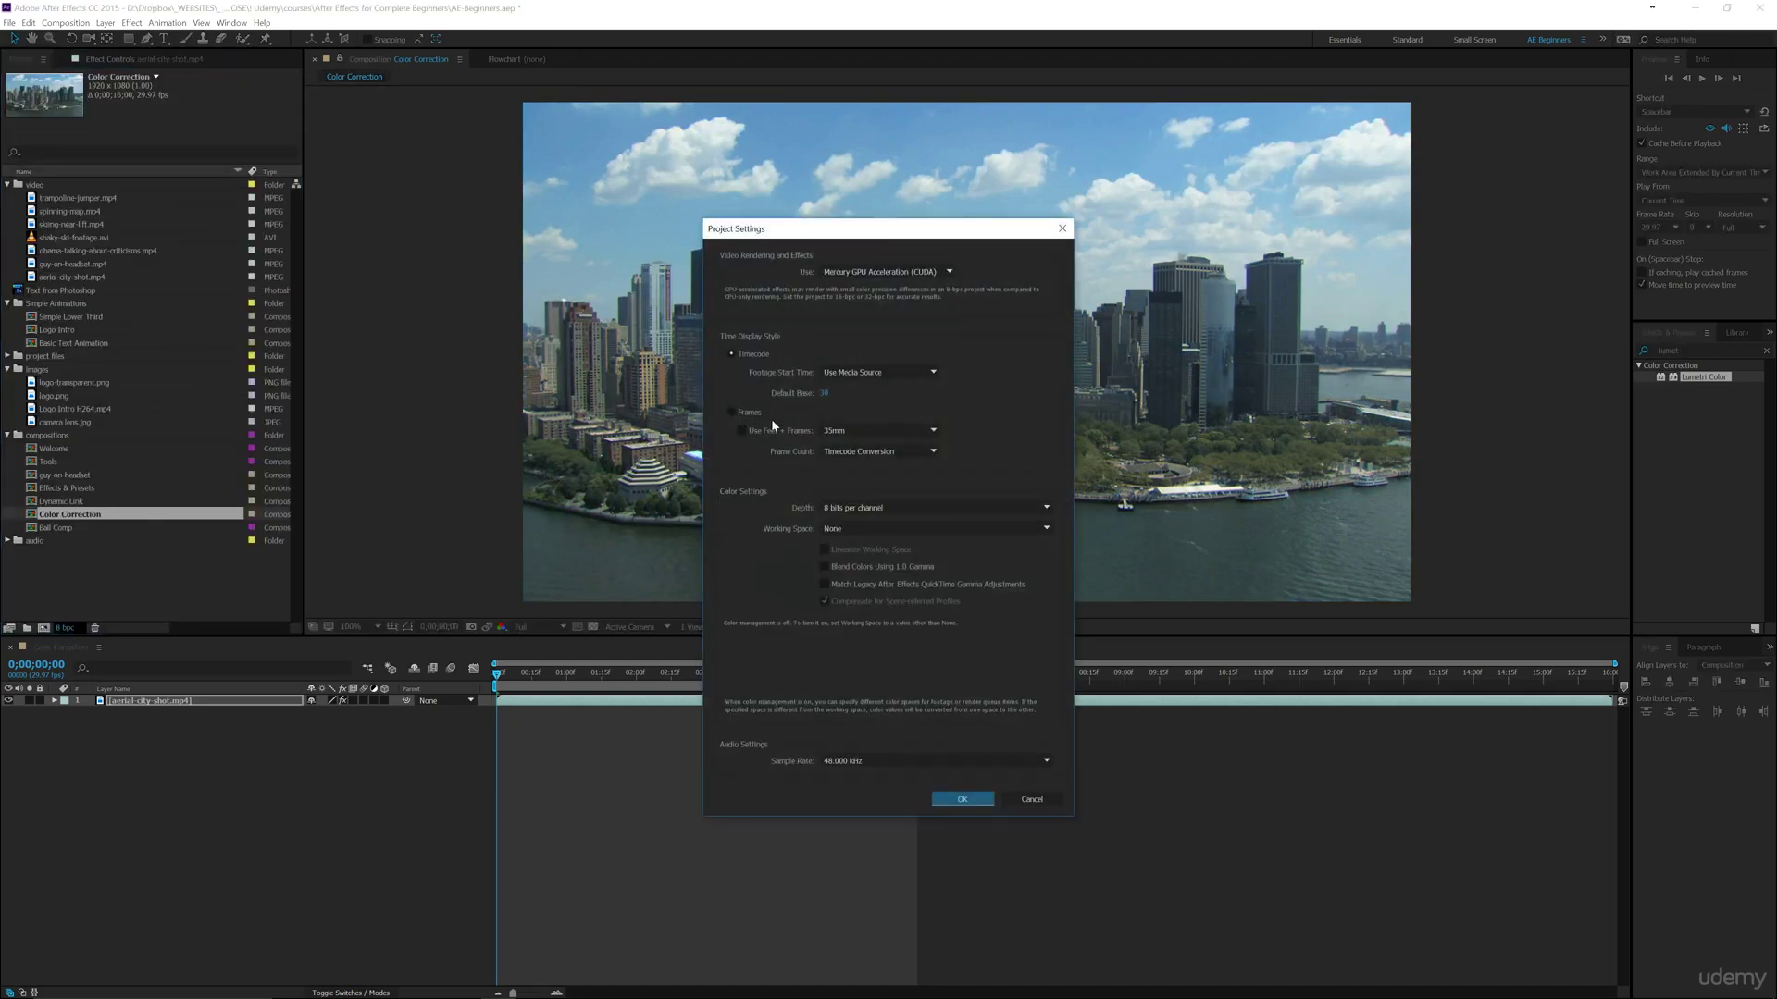
click(868, 509)
click(875, 553)
click(952, 801)
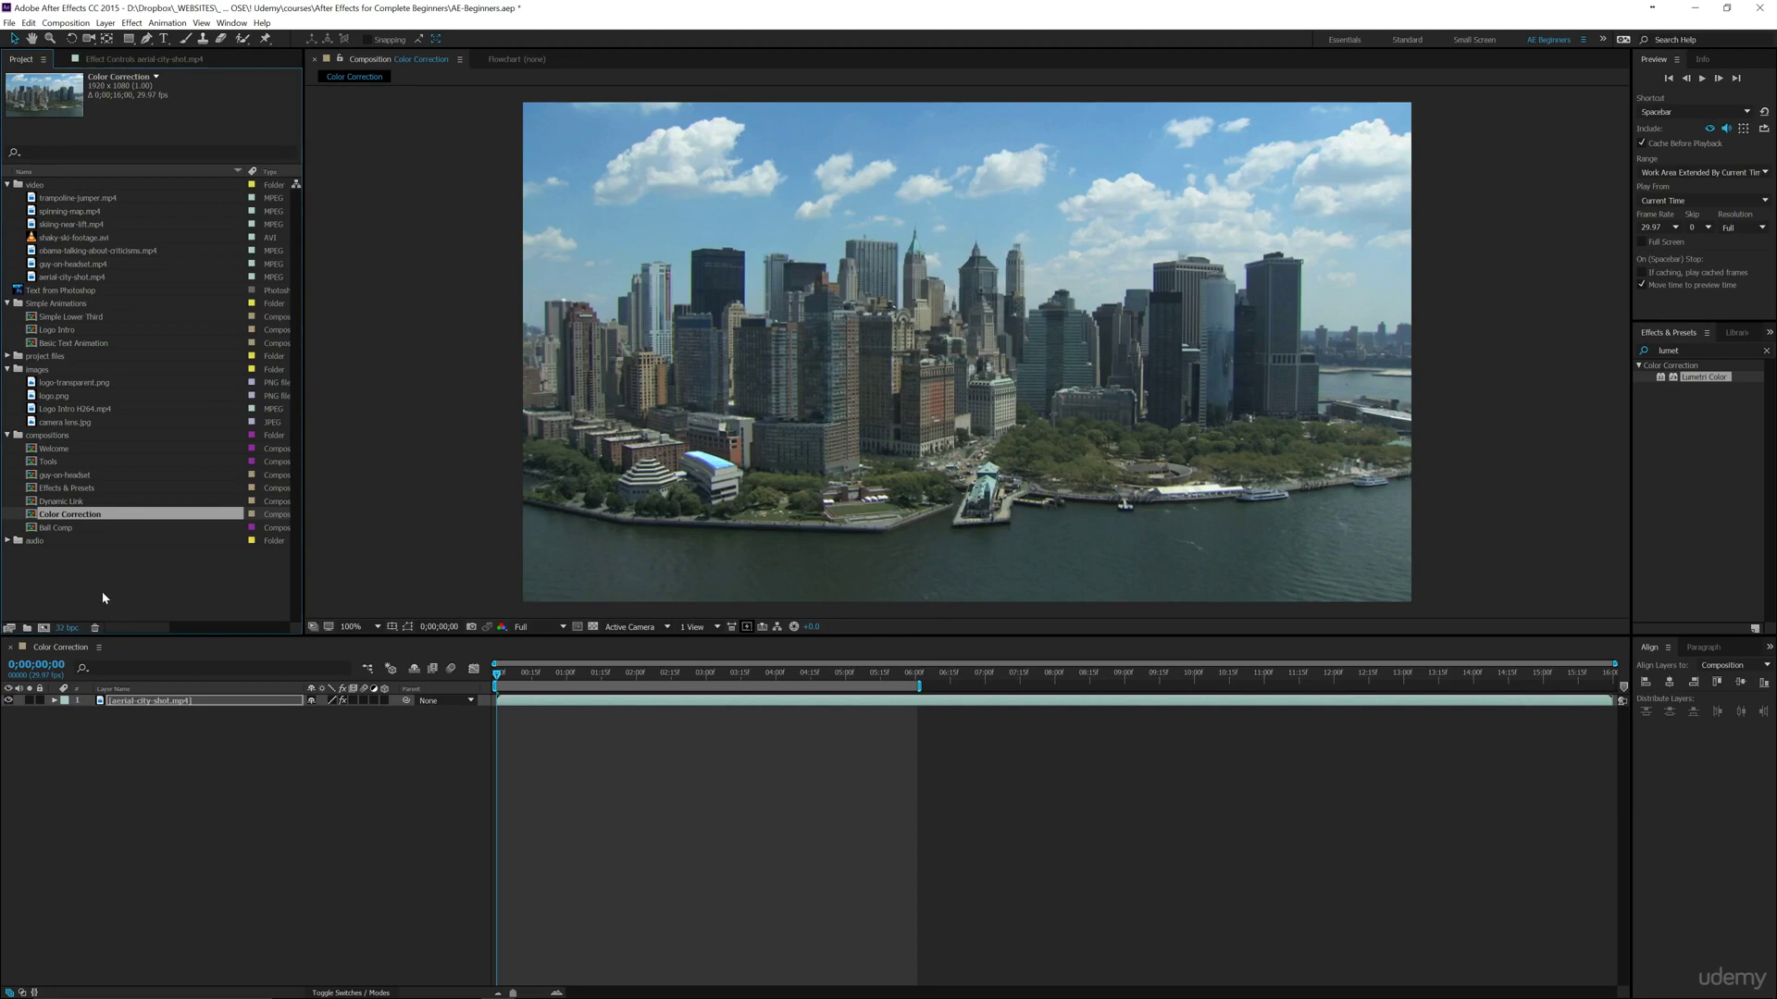
Turn High Dynamic Range off, raise Creative Intensity to 183.0, and deselect the city layer.
click(129, 59)
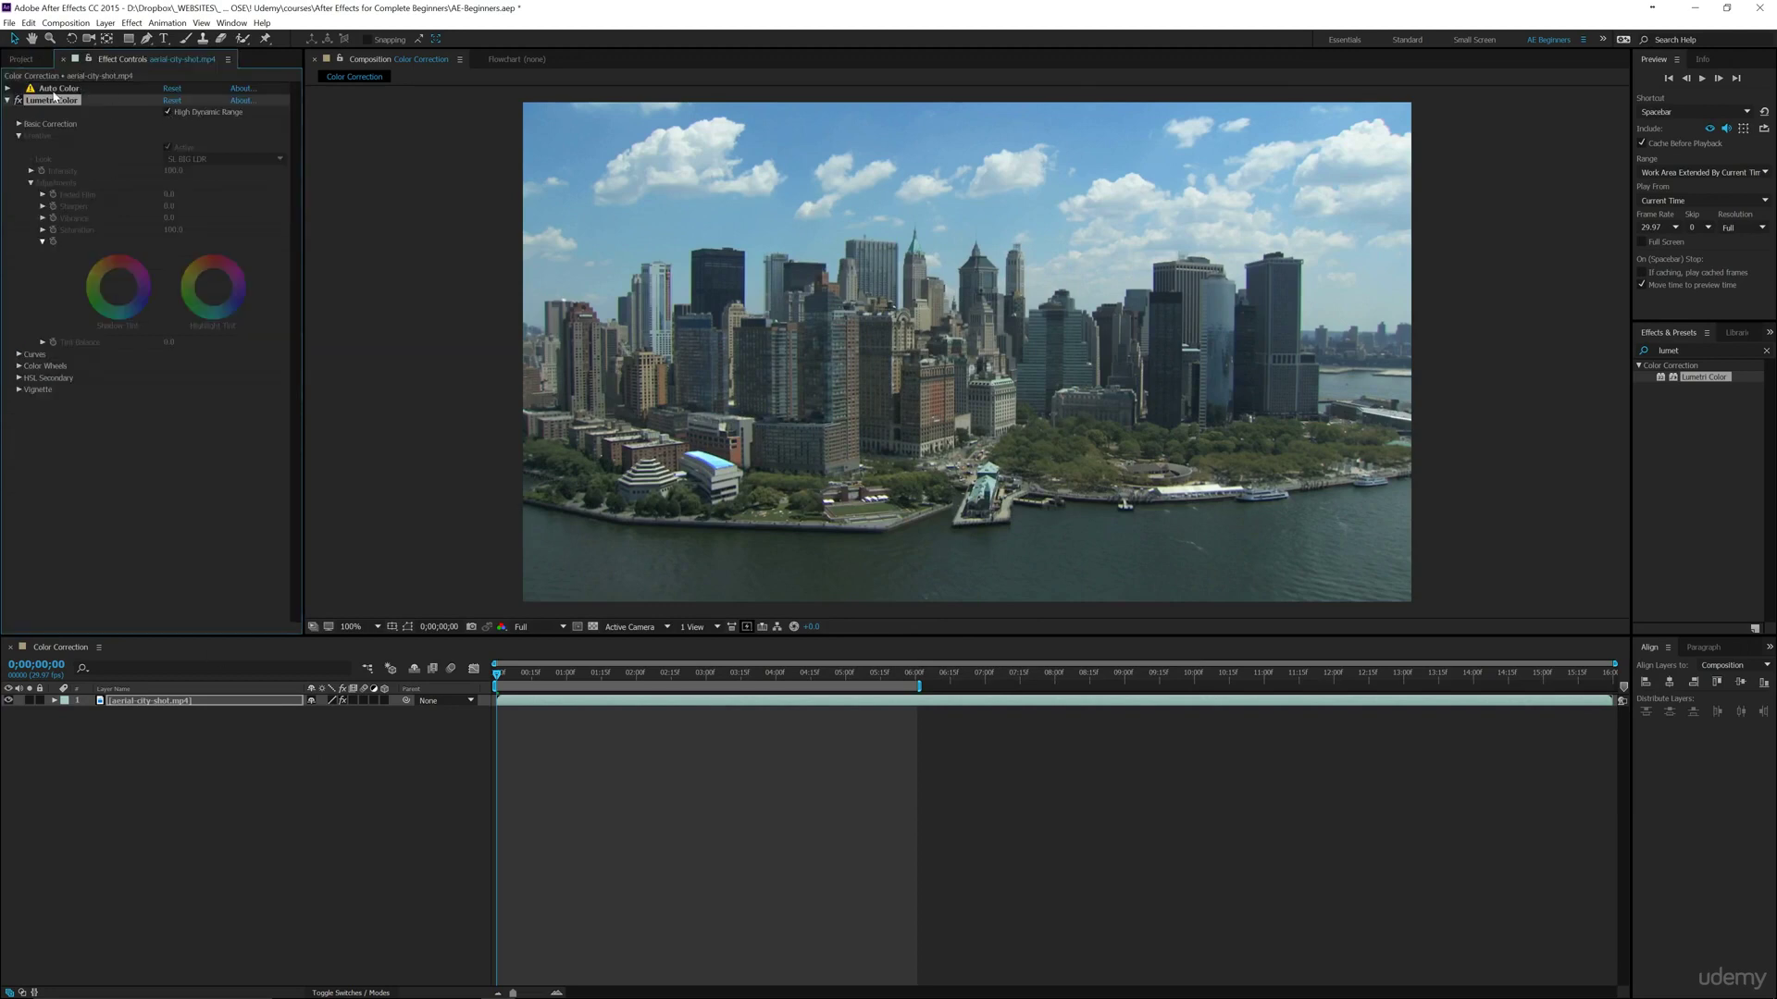
click(167, 112)
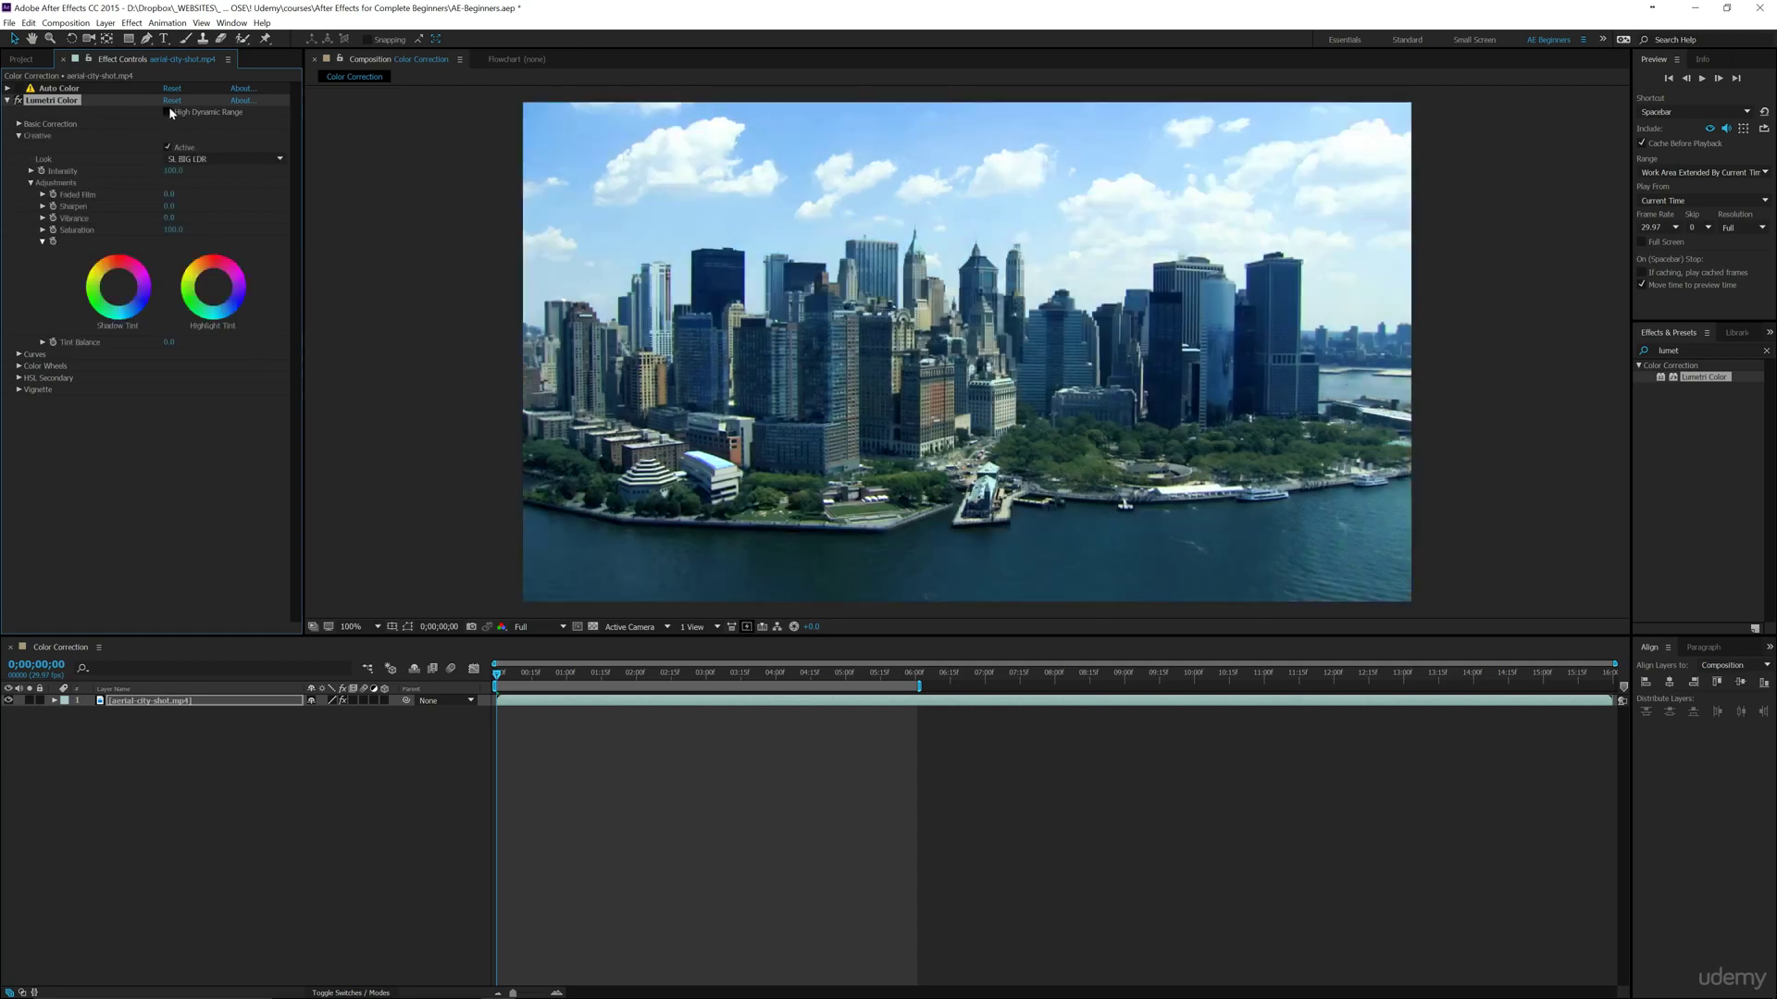
click(169, 111)
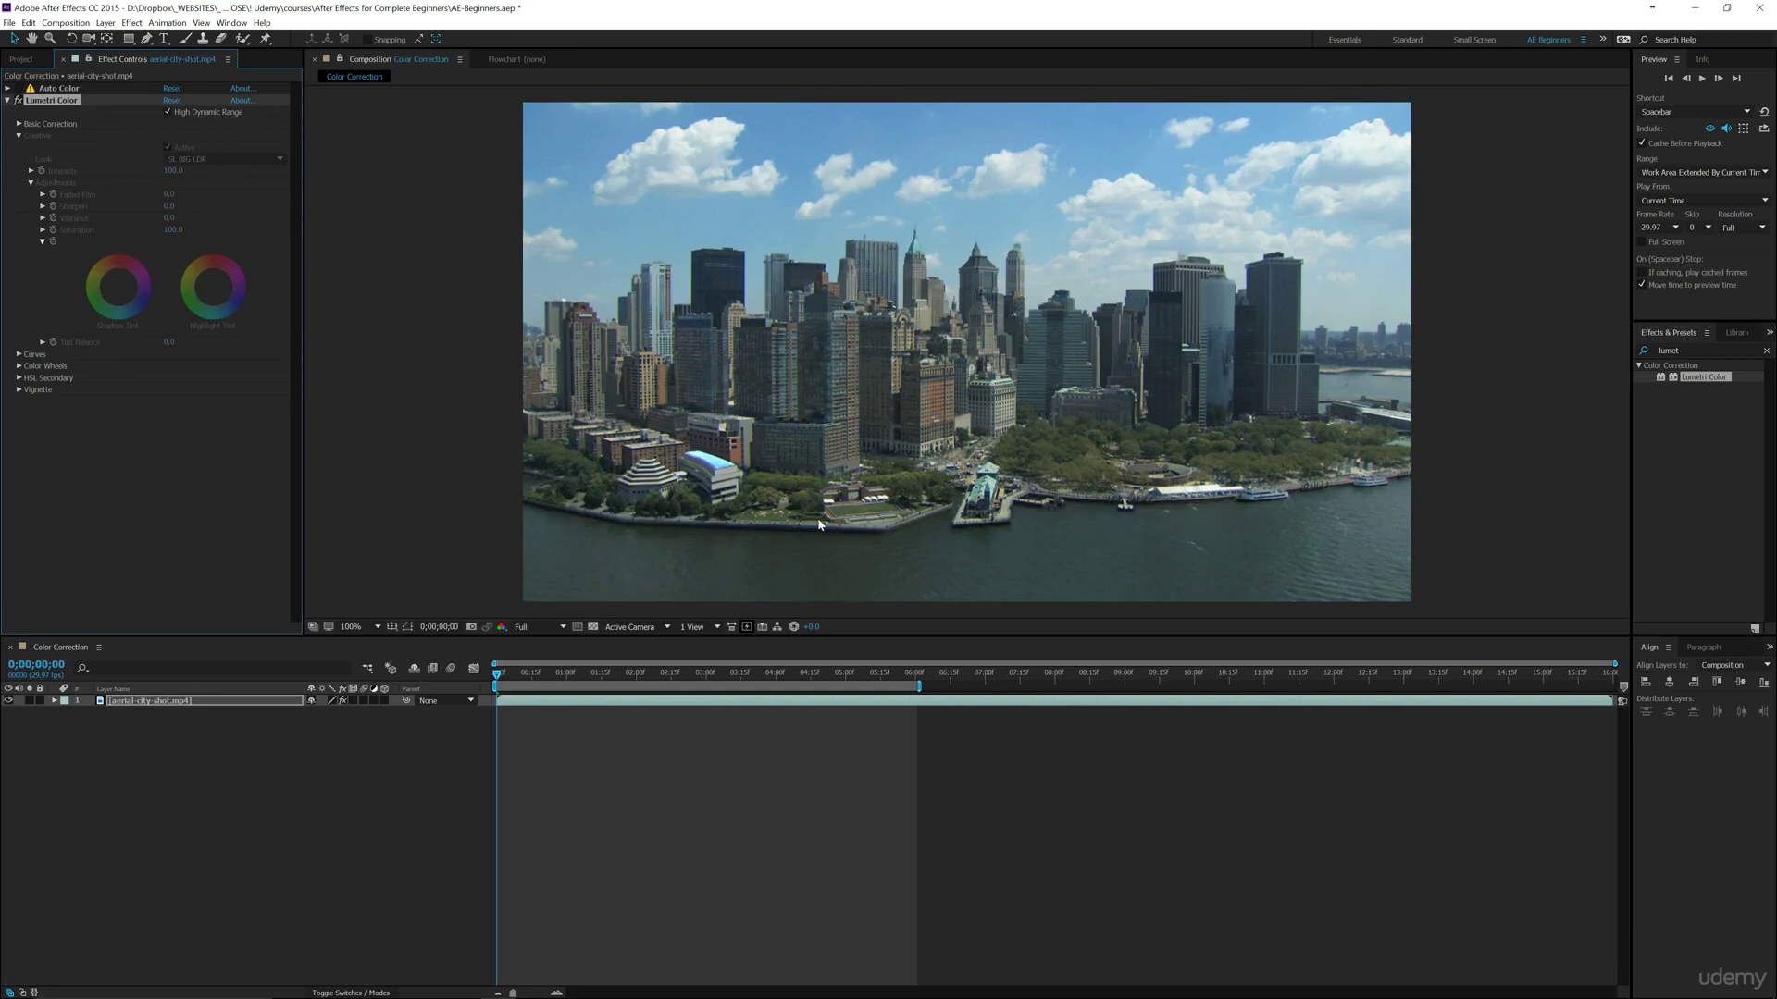
click(169, 112)
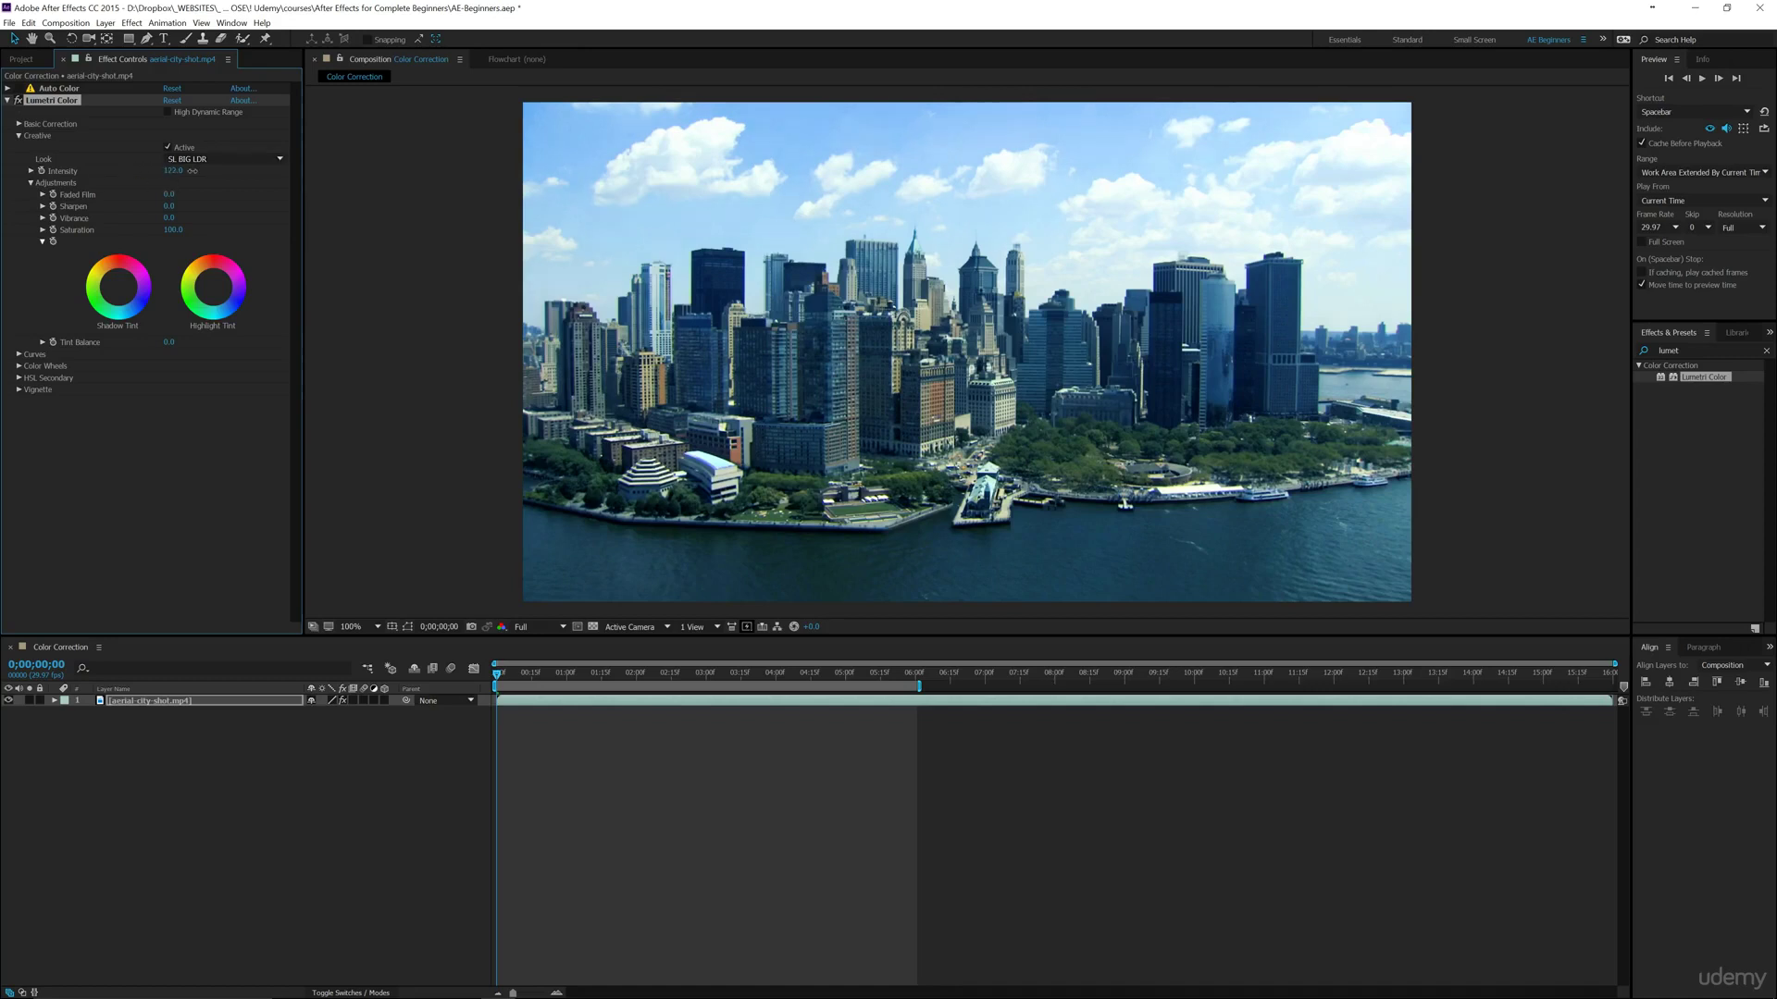
drag(173, 172, 219, 180)
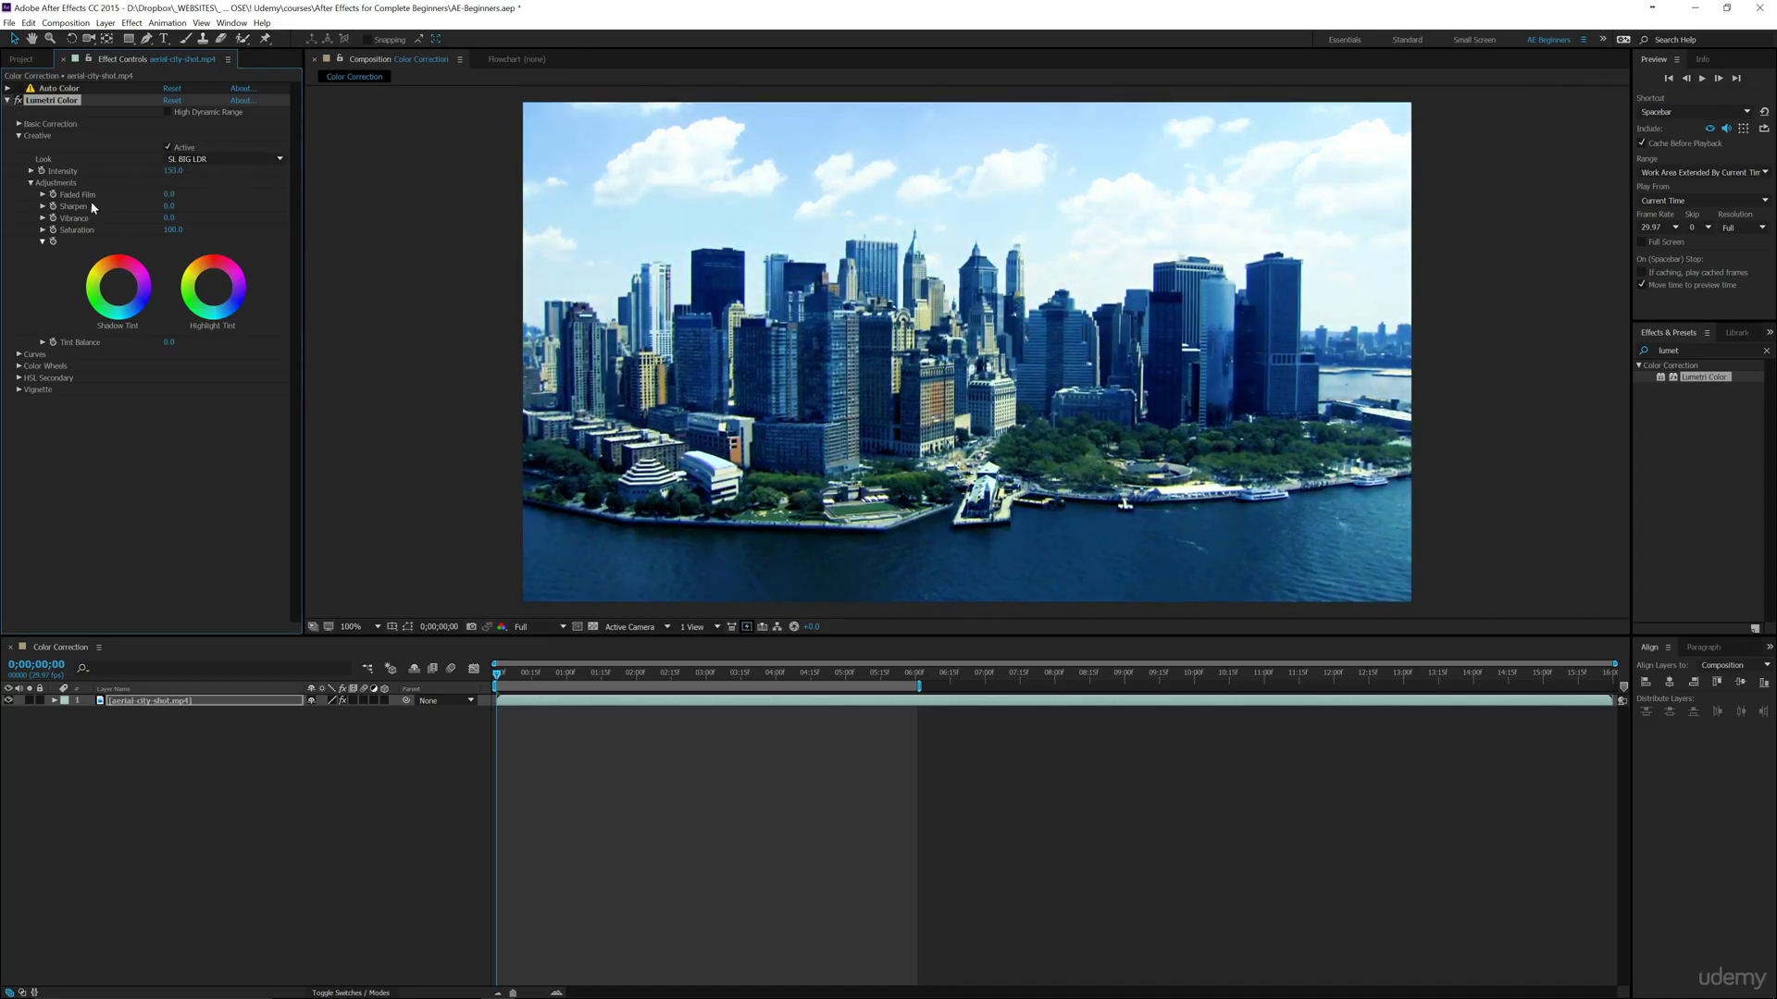
click(196, 842)
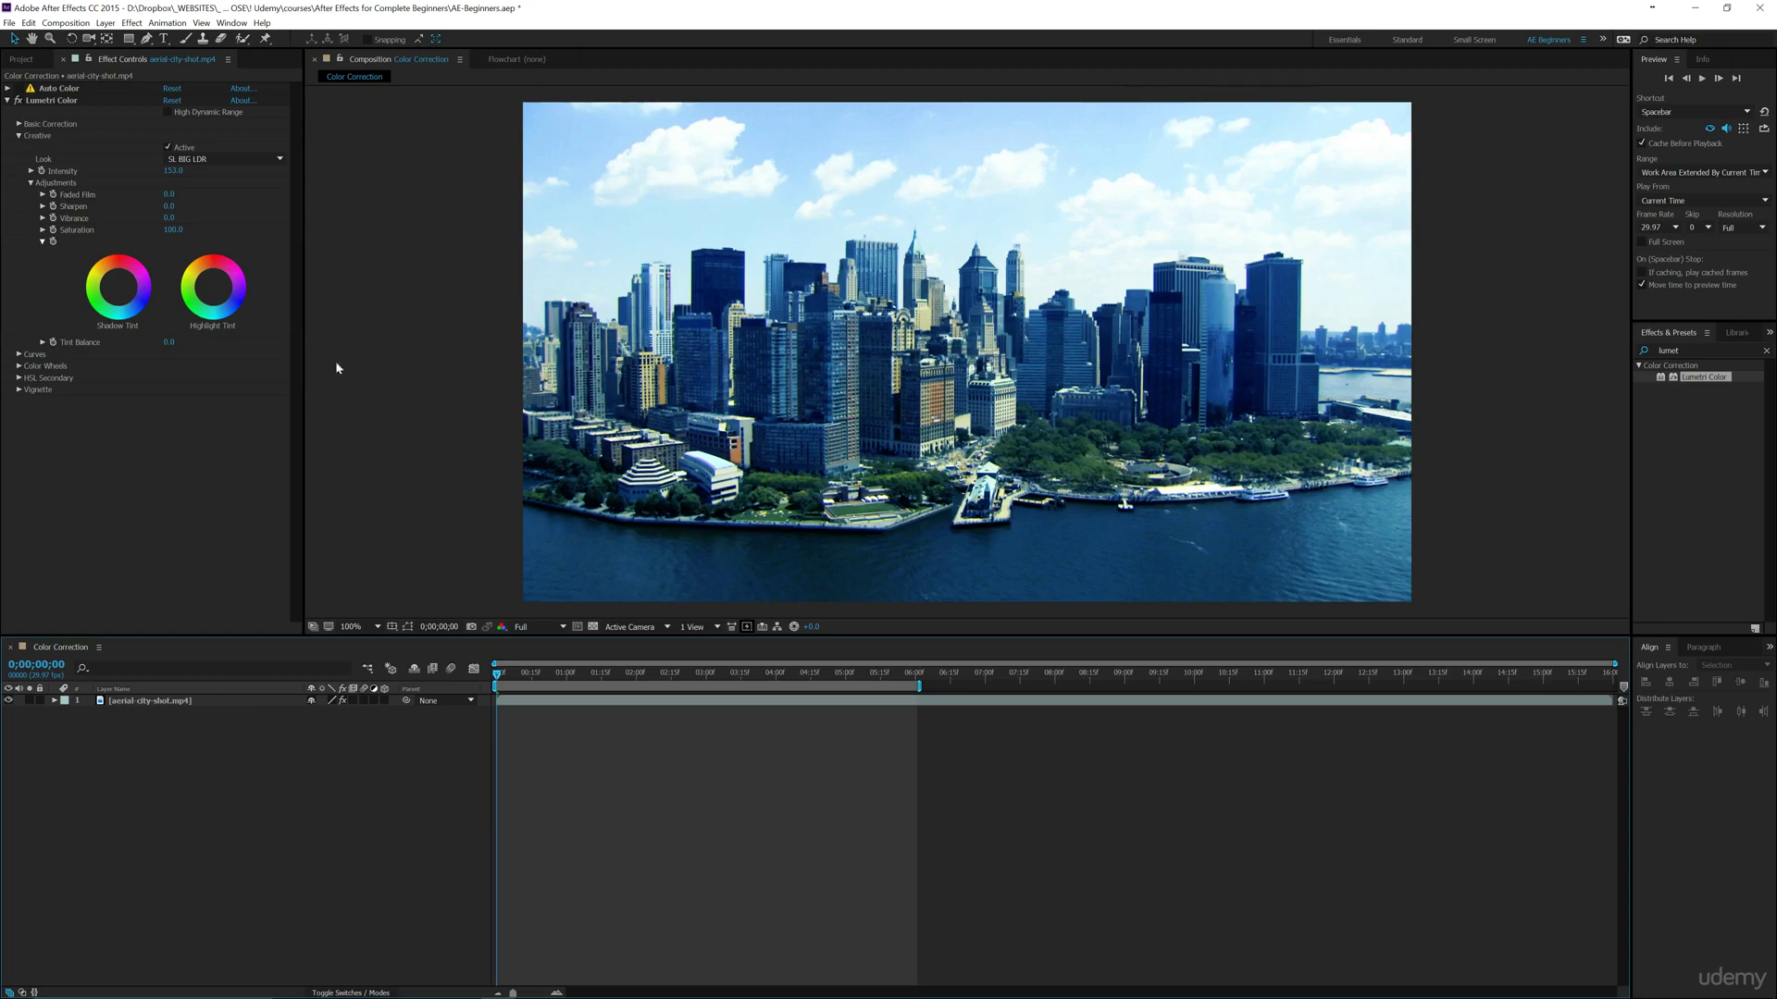
Collapse the Curves group and expand Lumetri Color's Vignette group showing Amount, Midpoint, Roundness and Feather.
click(18, 355)
scroll(19, 366, down, 3)
click(18, 158)
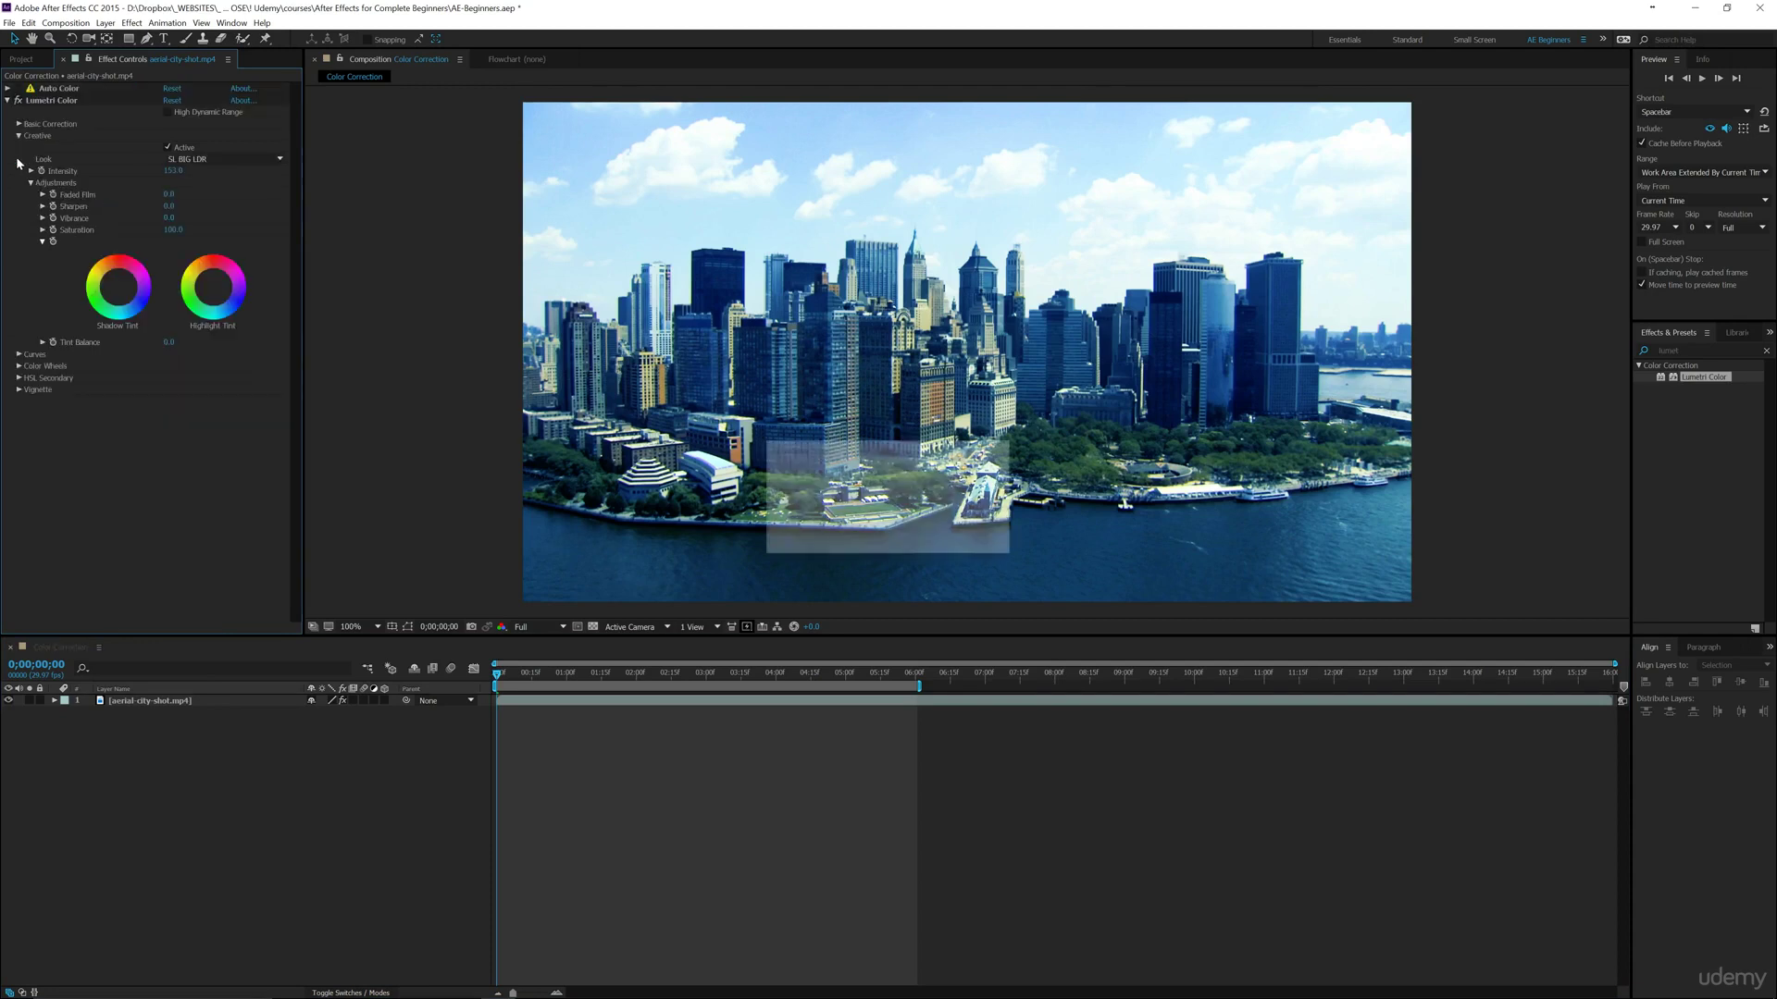
click(43, 391)
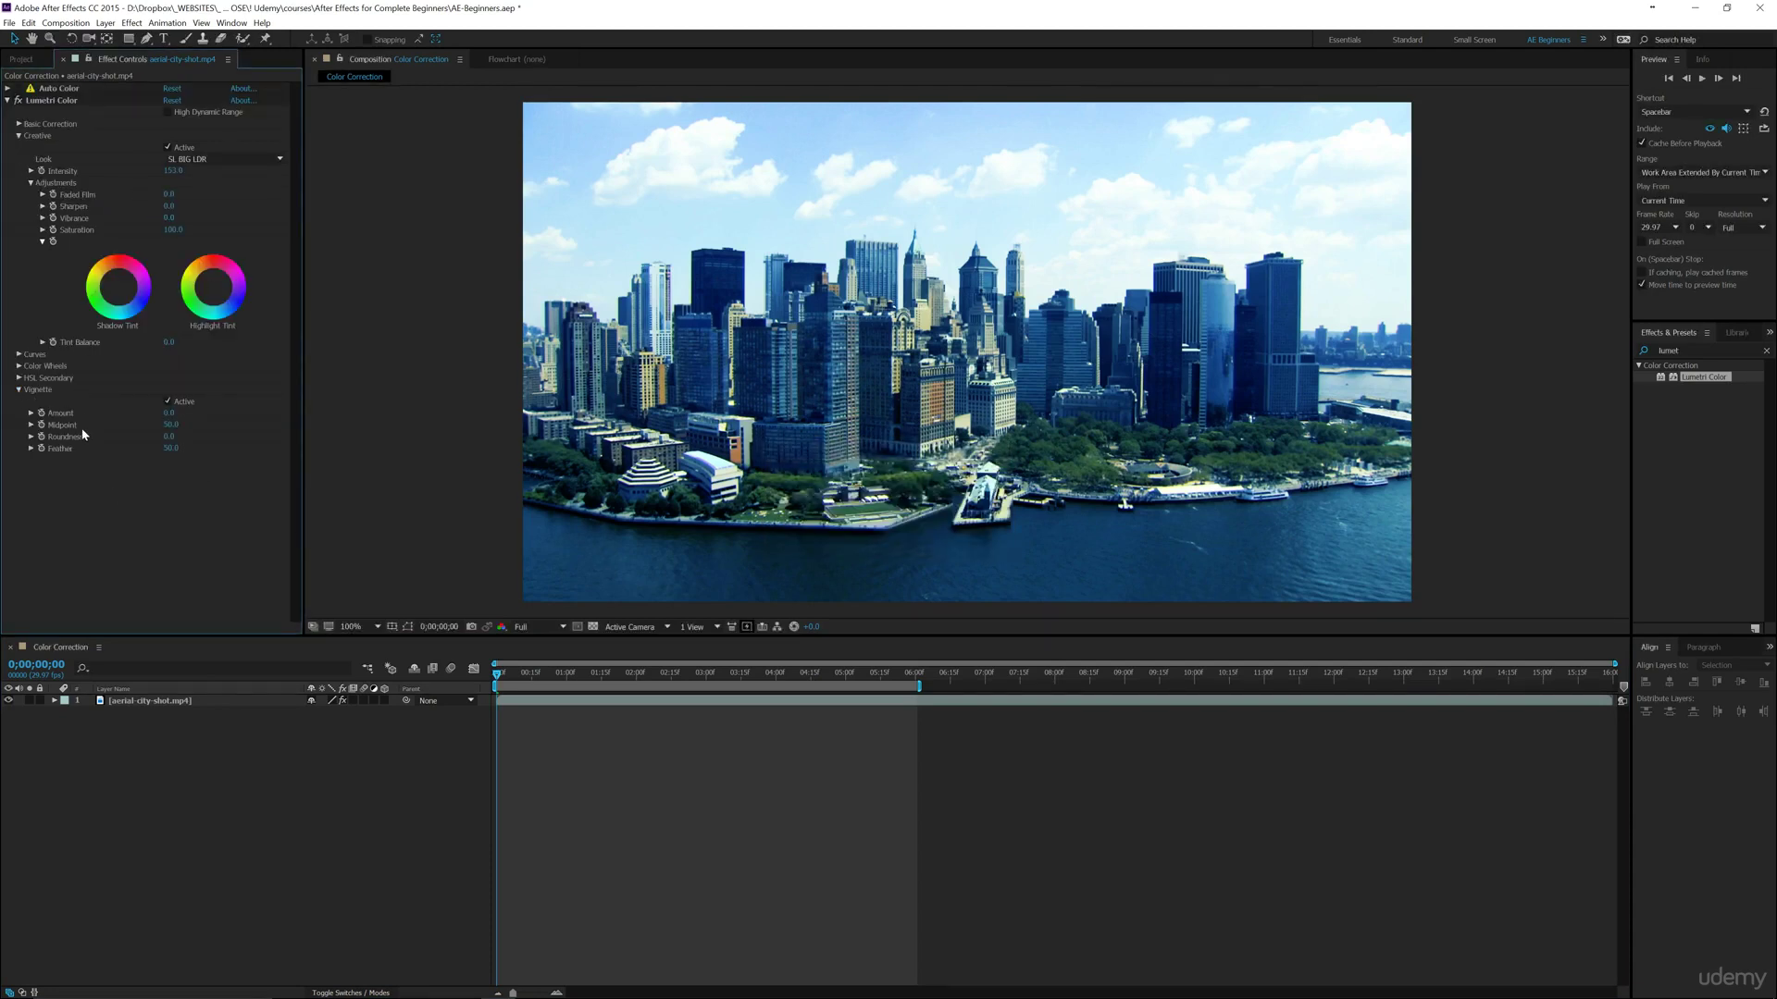